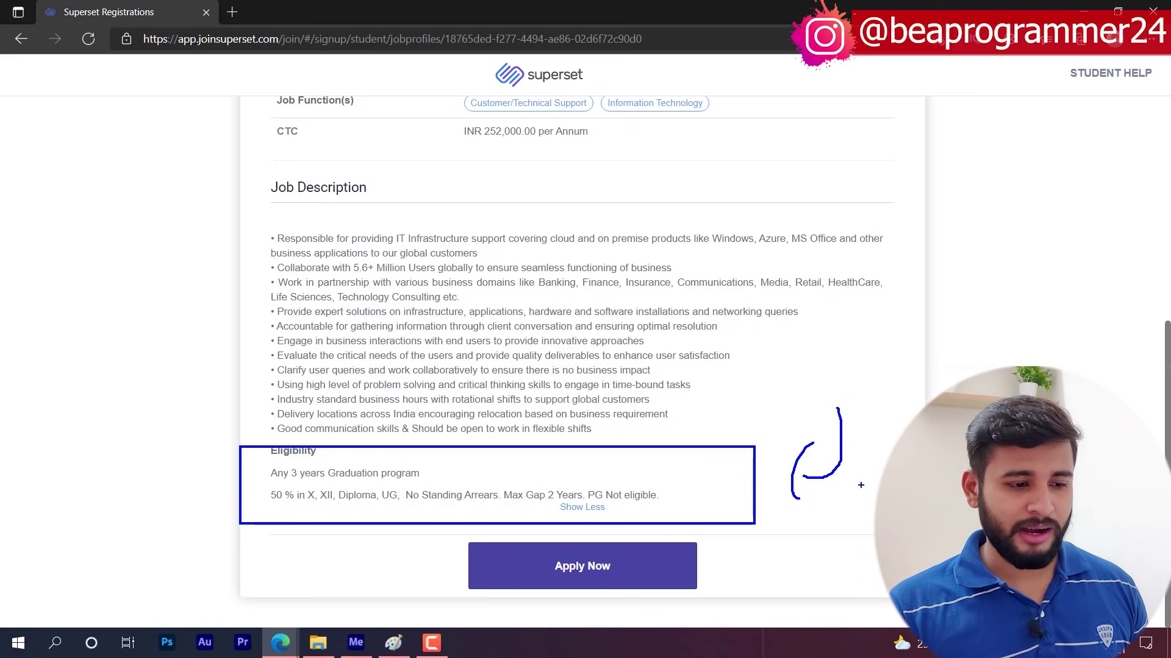
- Scroll to the end of the IT support job description and choose Apply Now
{"action": "mouse_move", "coordinate": [810, 408]}
{"action": "left_mouse_down"}
{"action": "mouse_move", "coordinate": [780, 476]}
{"action": "mouse_move", "coordinate": [764, 480]}
{"action": "left_mouse_up"}
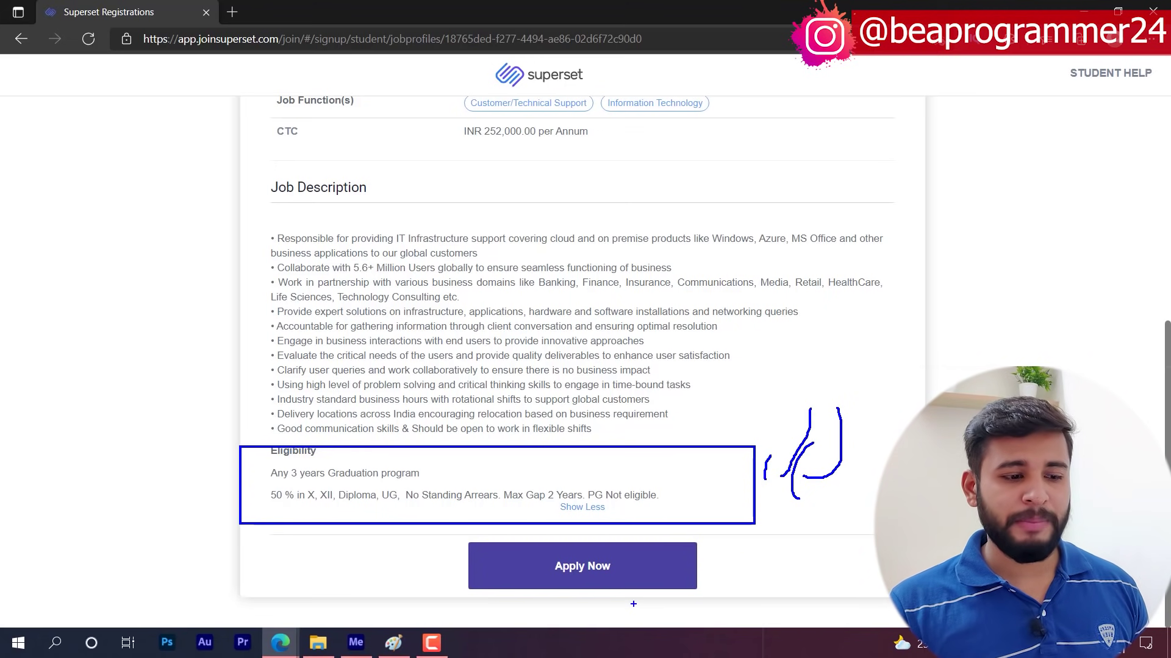
{"action": "left_click", "coordinate": [600, 565]}
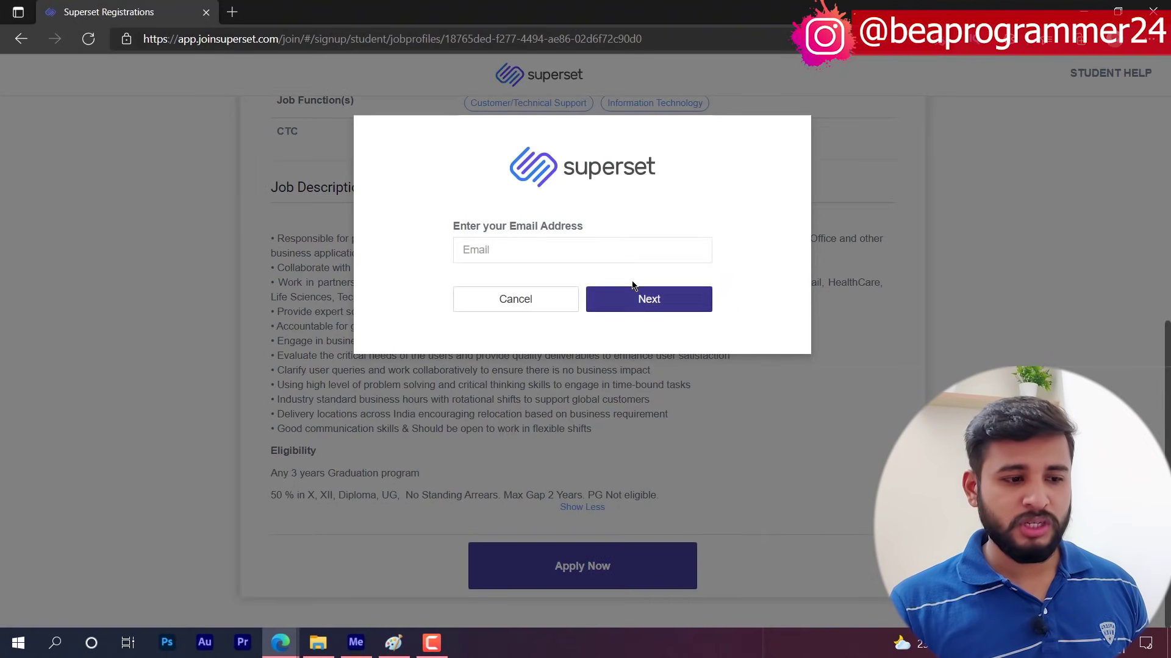
- Enter the student's Gmail address, submit it, and choose Register and Apply
{"action": "left_click", "coordinate": [582, 247]}
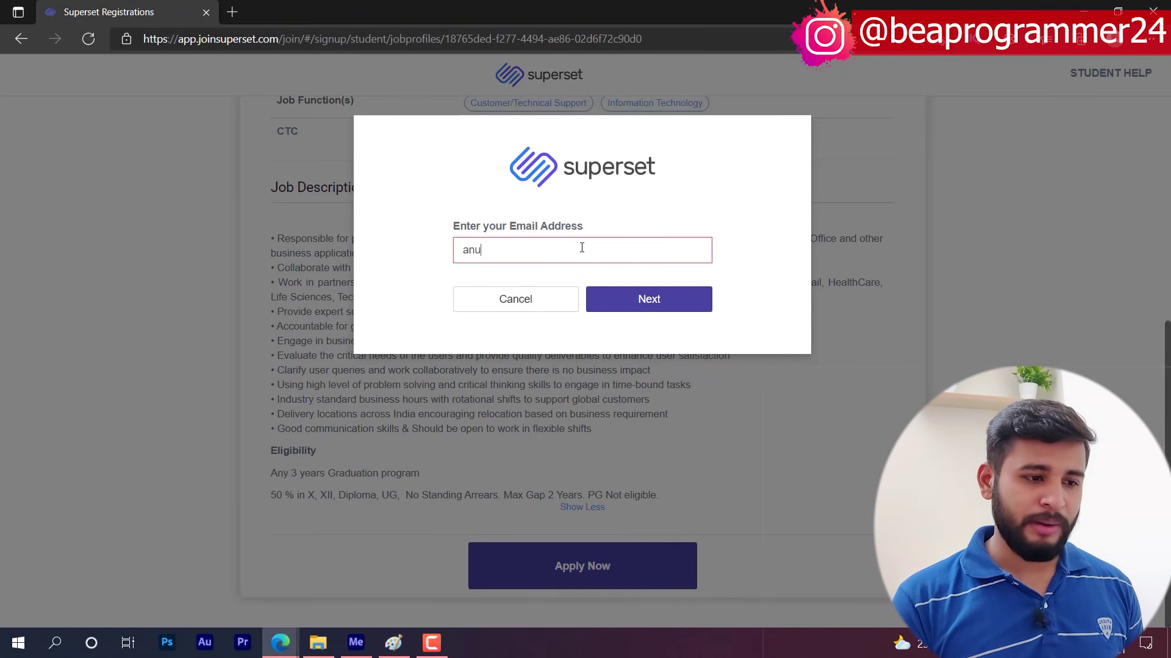
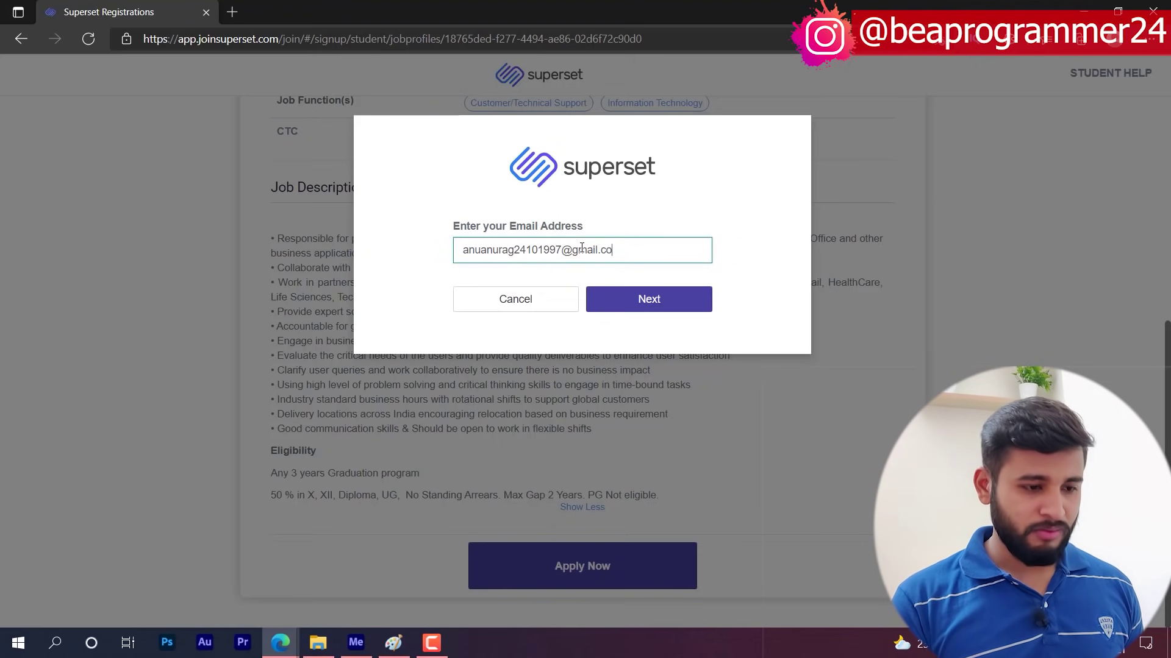
{"action": "left_click", "coordinate": [648, 298]}
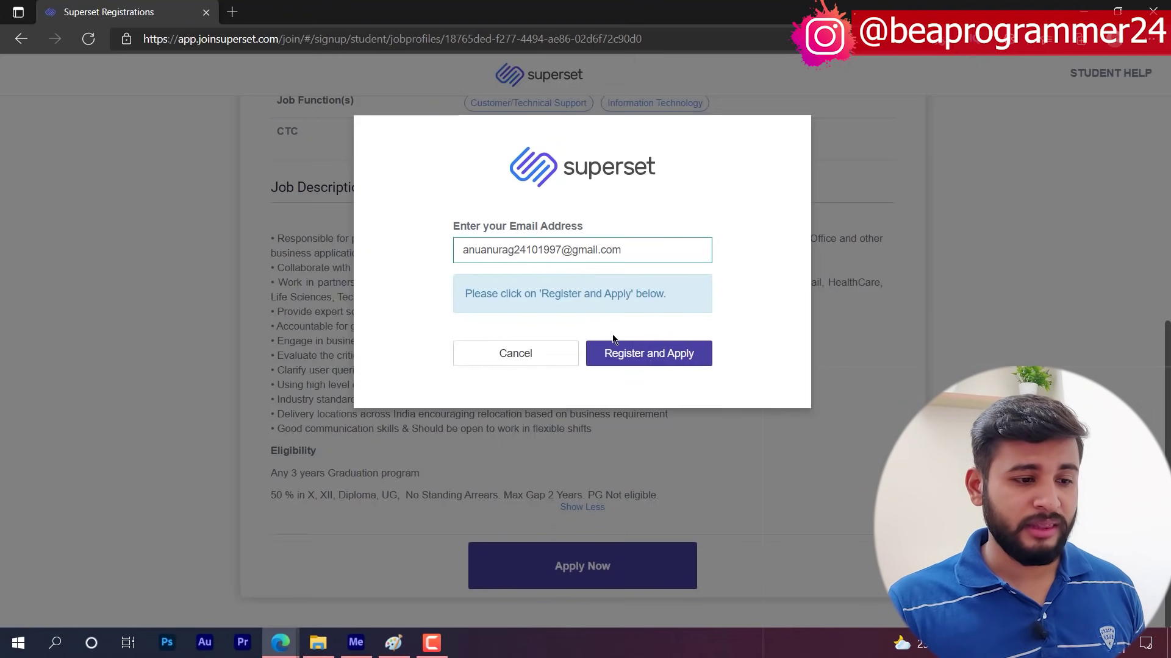
{"action": "left_click", "coordinate": [654, 361]}
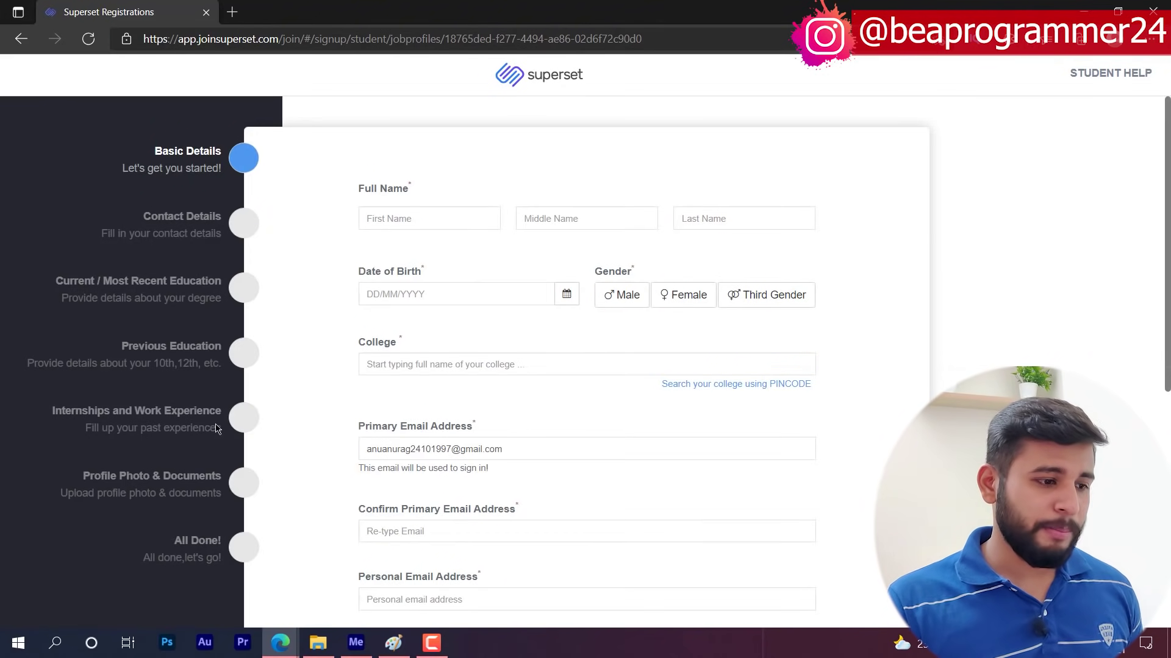
- Fill in the student's first name and last name
{"action": "left_click", "coordinate": [403, 217]}
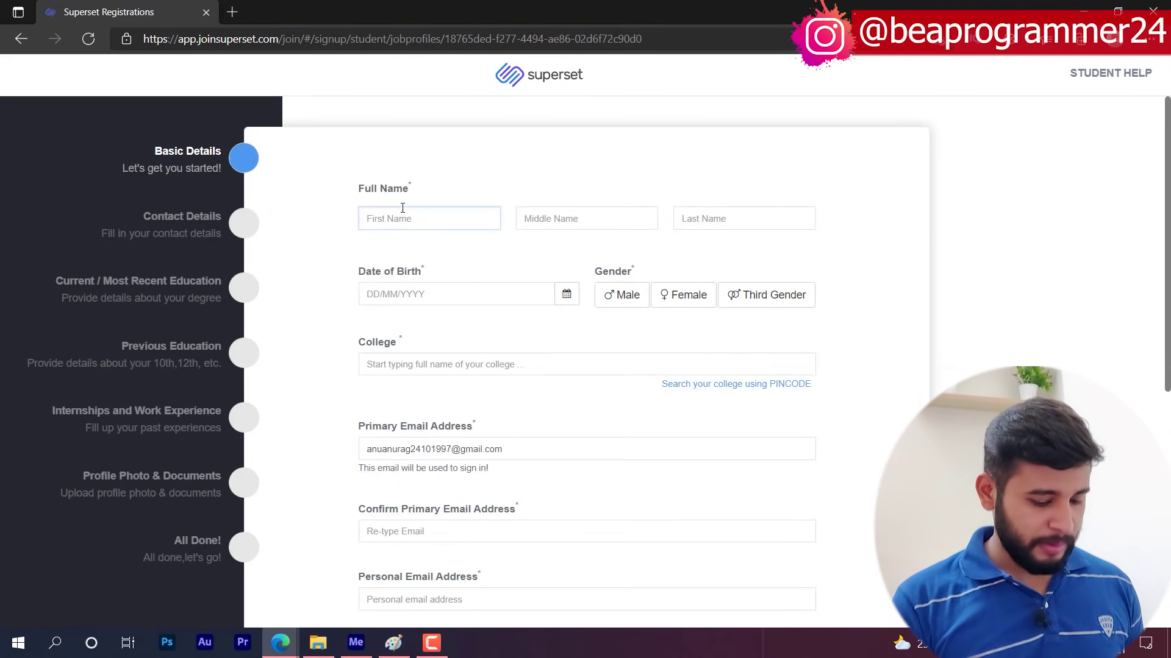
{"action": "key", "text": "Tab"}
{"action": "key", "text": "Tab"}
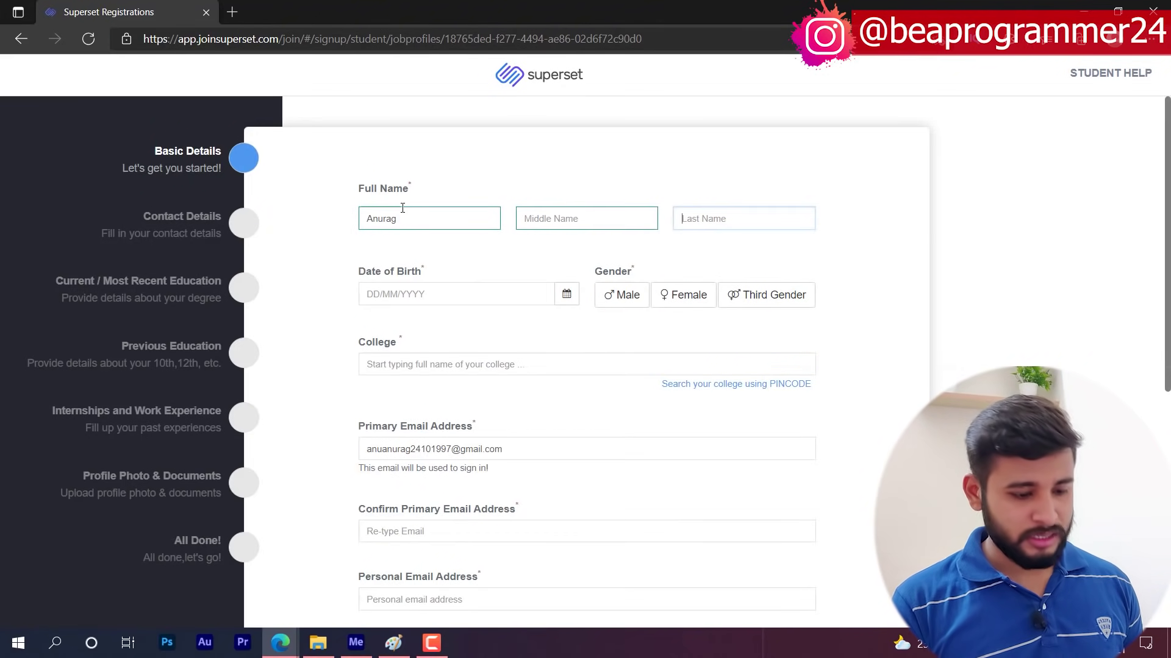
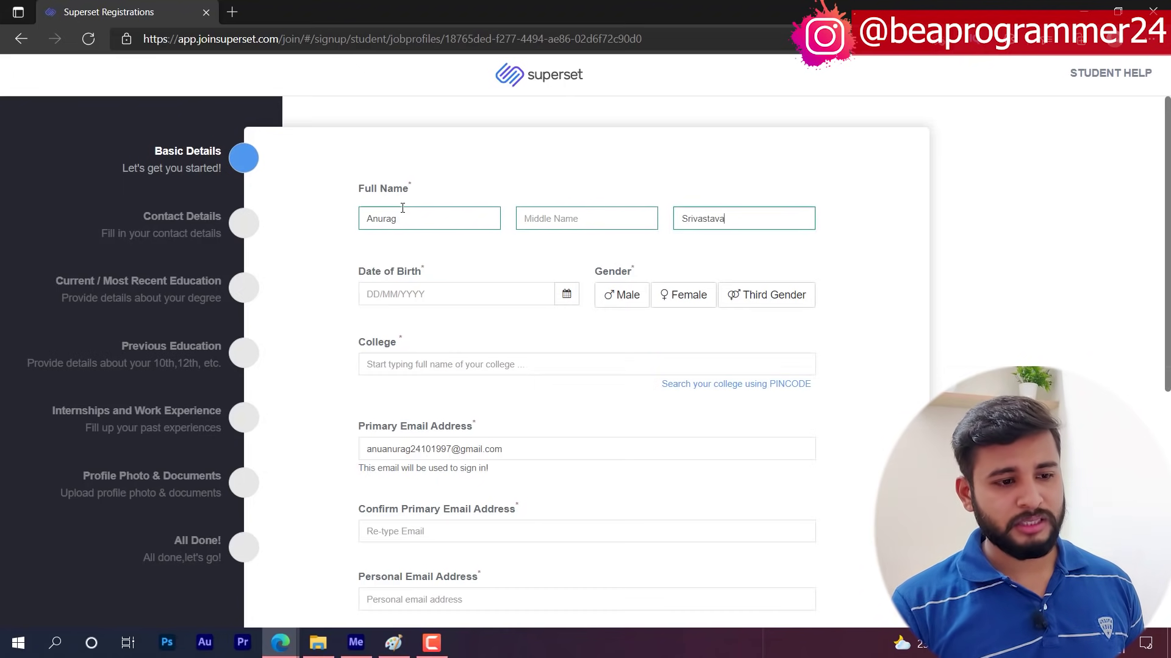
{"action": "left_click", "coordinate": [566, 293]}
{"action": "left_click", "coordinate": [459, 322]}
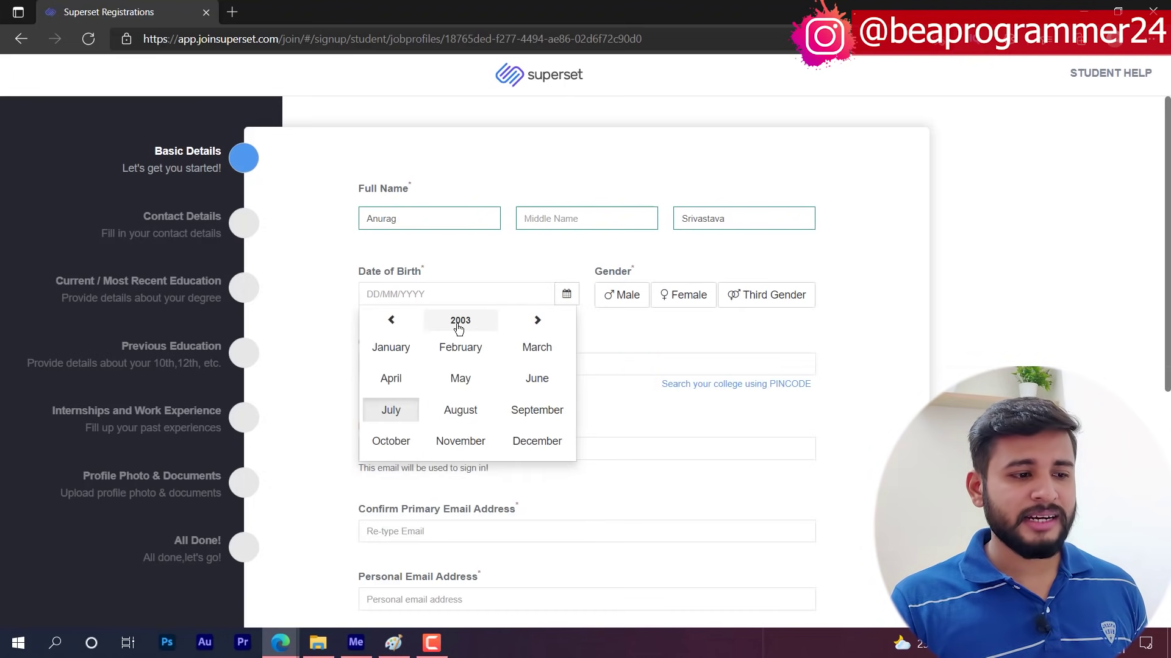
{"action": "left_click", "coordinate": [459, 325]}
{"action": "left_click", "coordinate": [385, 323]}
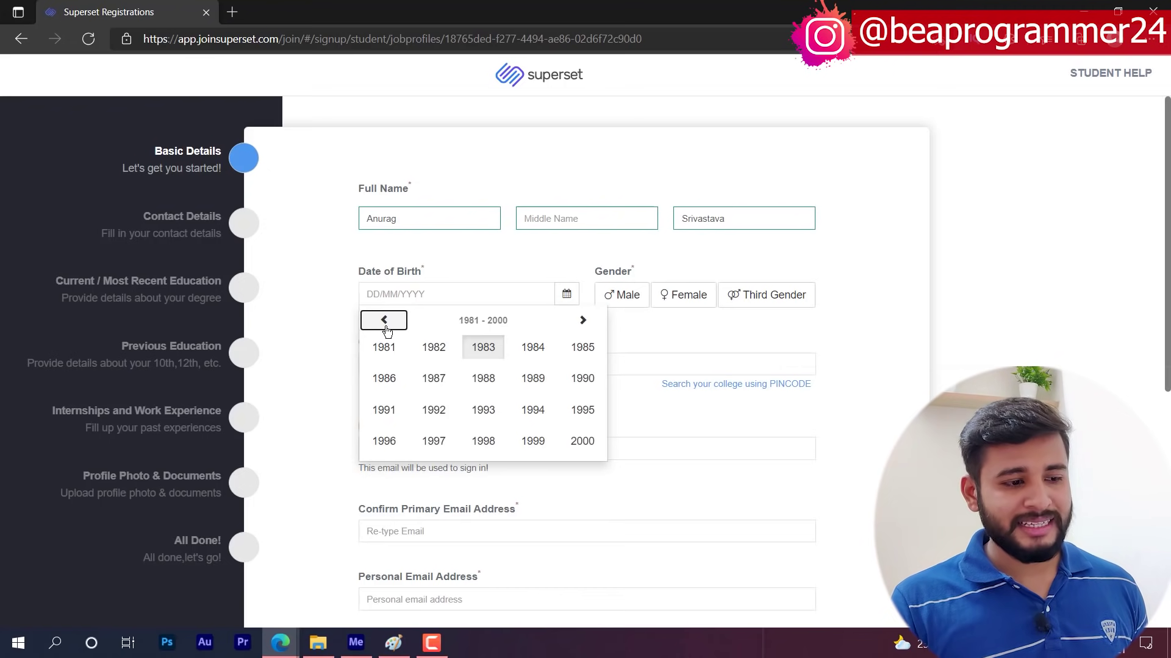
{"action": "left_click", "coordinate": [434, 442]}
{"action": "left_click", "coordinate": [408, 439]}
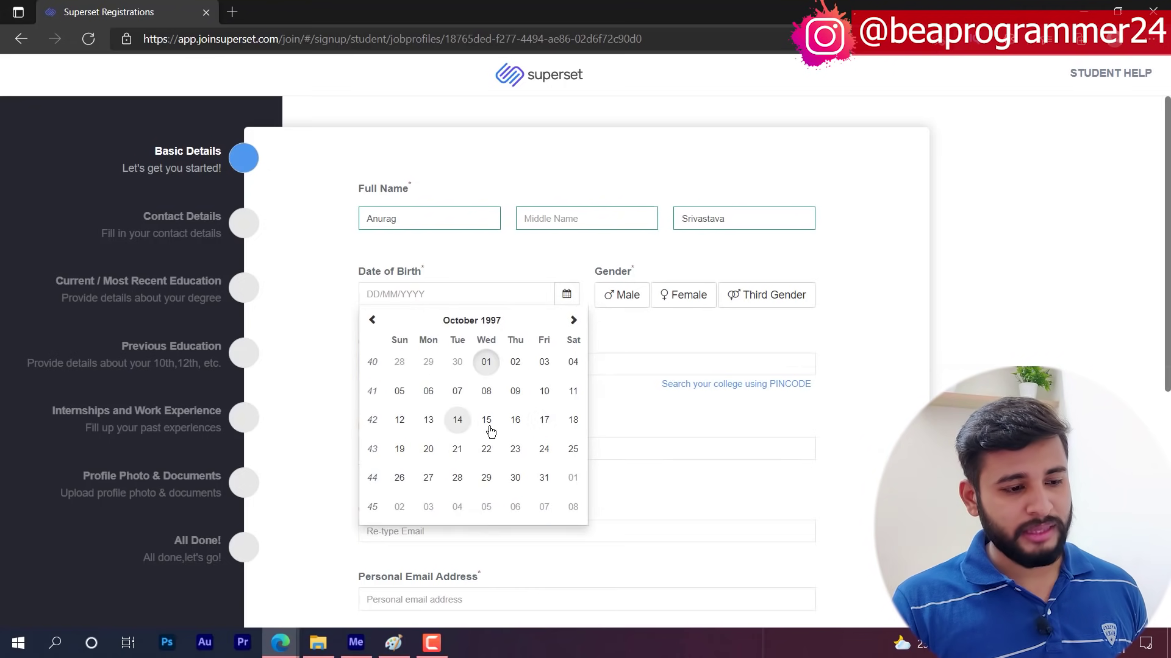
{"action": "left_click", "coordinate": [544, 449]}
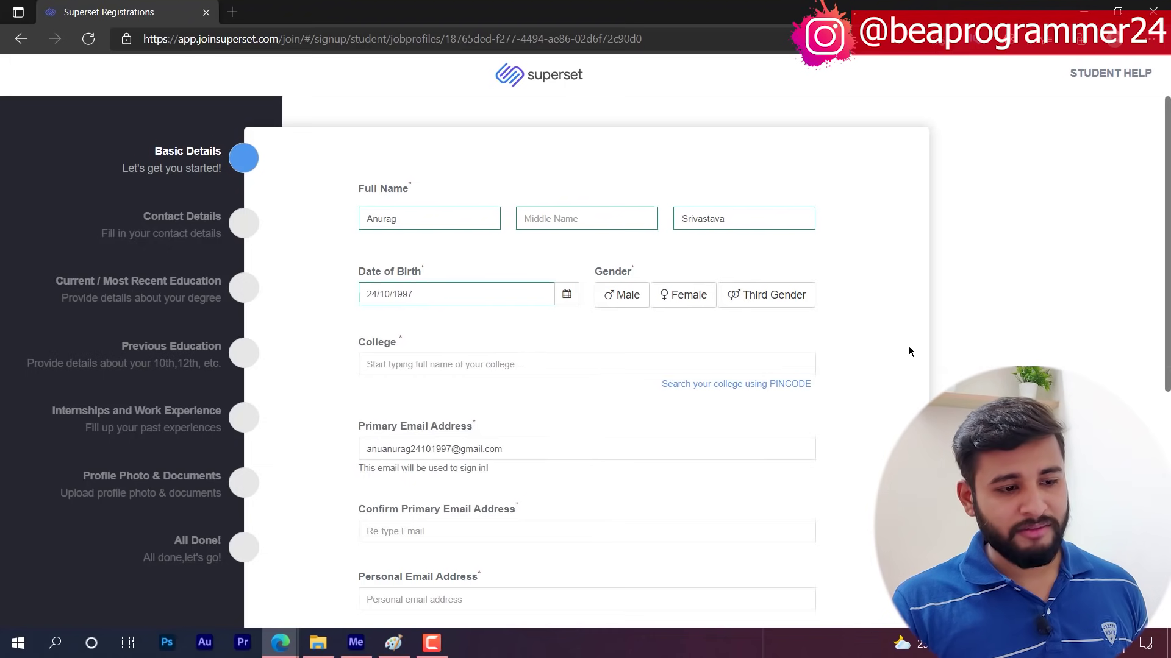
{"action": "left_click", "coordinate": [628, 296]}
{"action": "left_click", "coordinate": [410, 367]}
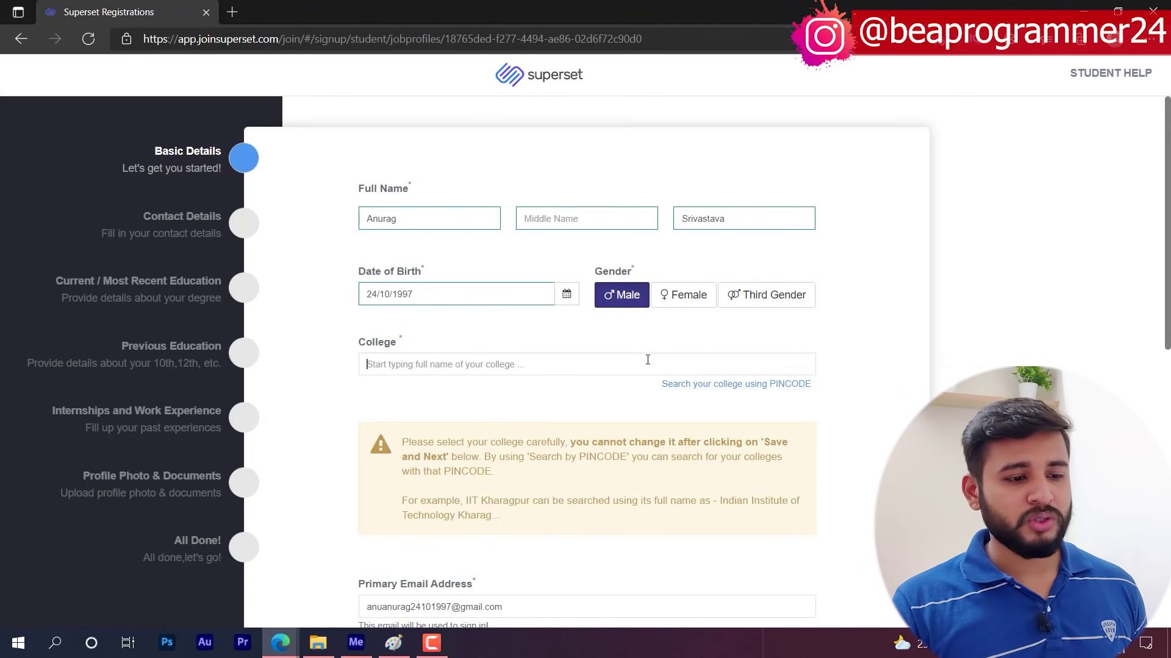
- Pick Malout Institute of Management and Information Technology, Muktsar by its pincode and enter the student's roll number
{"action": "left_click", "coordinate": [707, 383]}
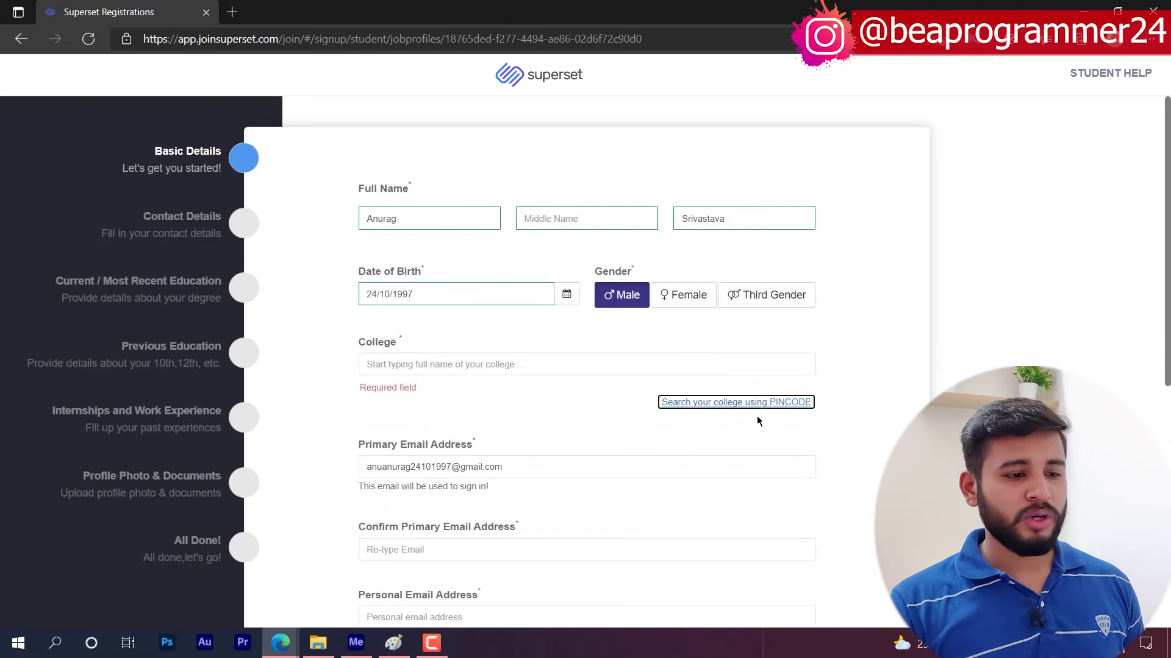
{"action": "left_click", "coordinate": [704, 402]}
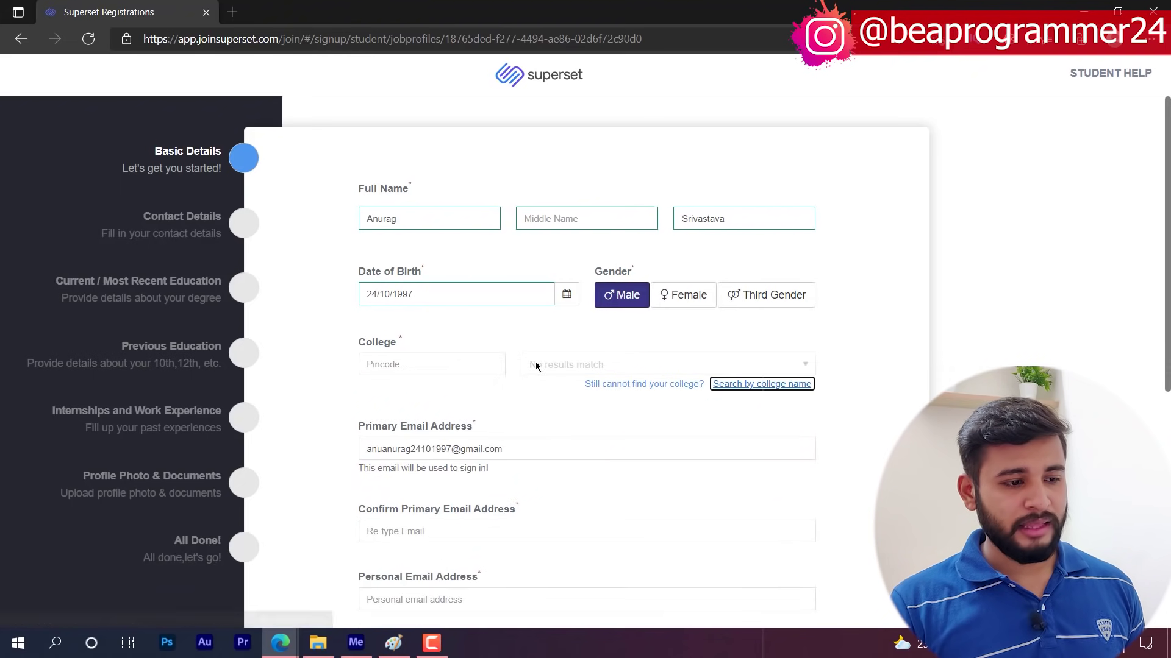
{"action": "left_click", "coordinate": [431, 369]}
{"action": "type", "text": "152107"}
{"action": "left_click", "coordinate": [677, 456]}
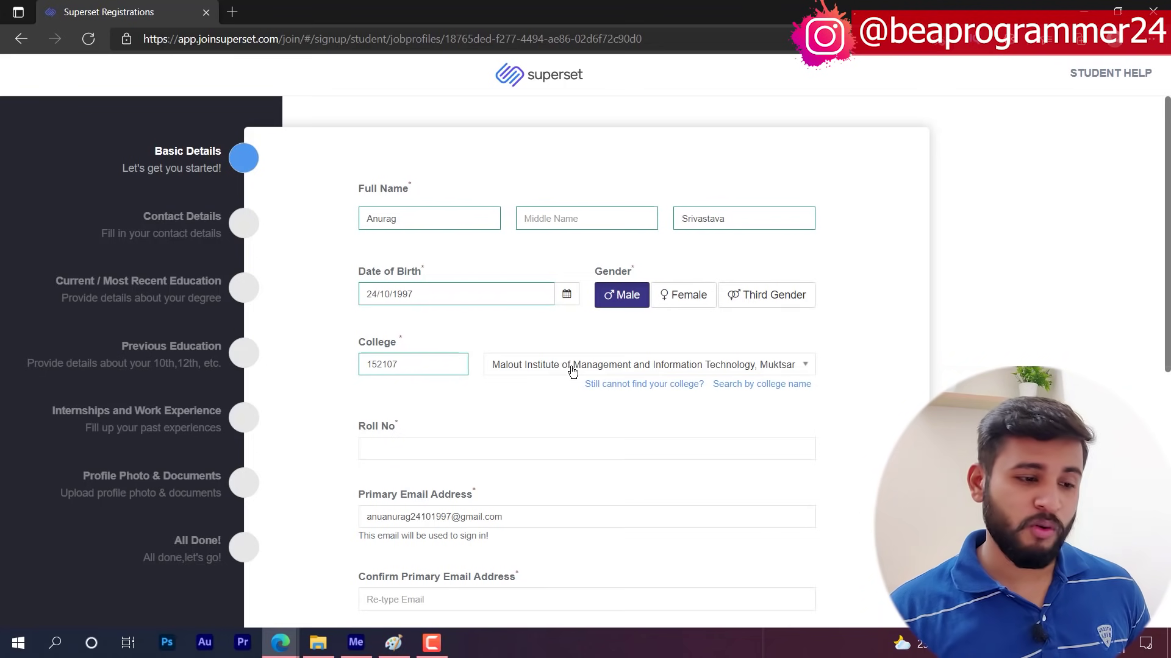
{"action": "left_click", "coordinate": [550, 368]}
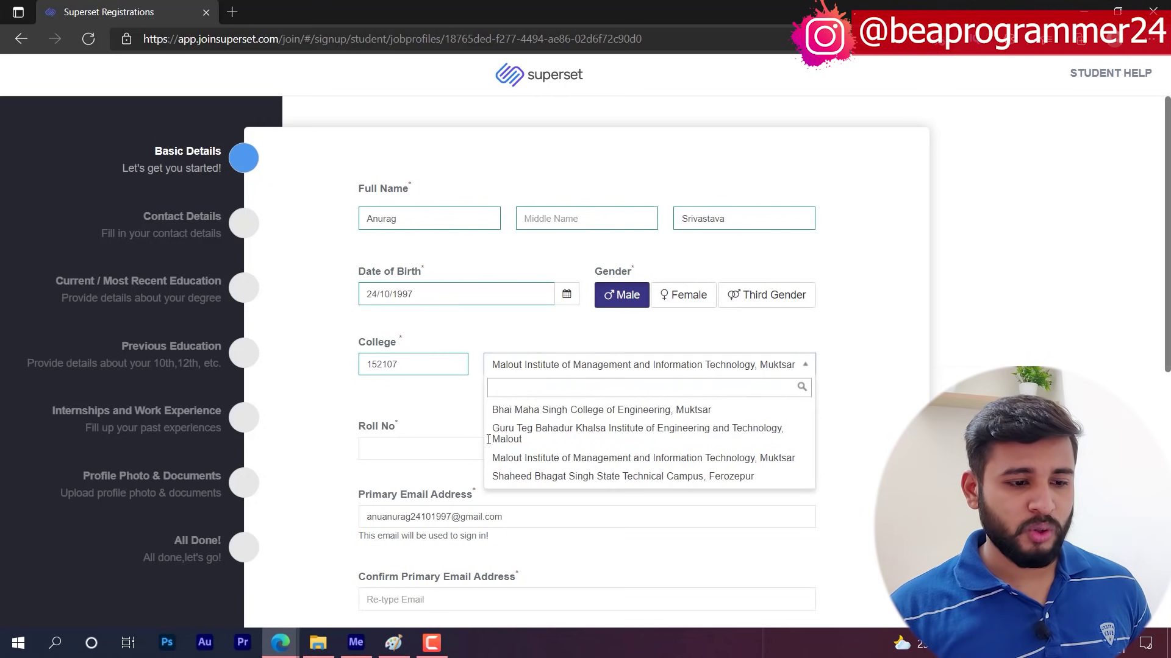
{"action": "left_click", "coordinate": [535, 463]}
{"action": "left_click", "coordinate": [388, 451]}
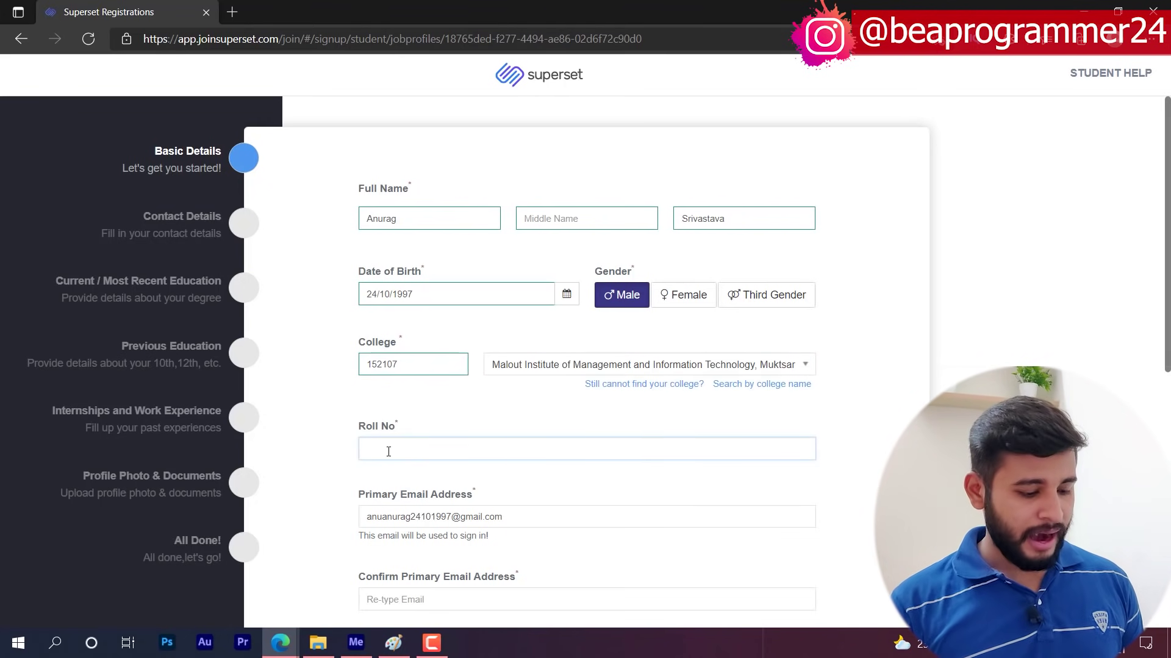
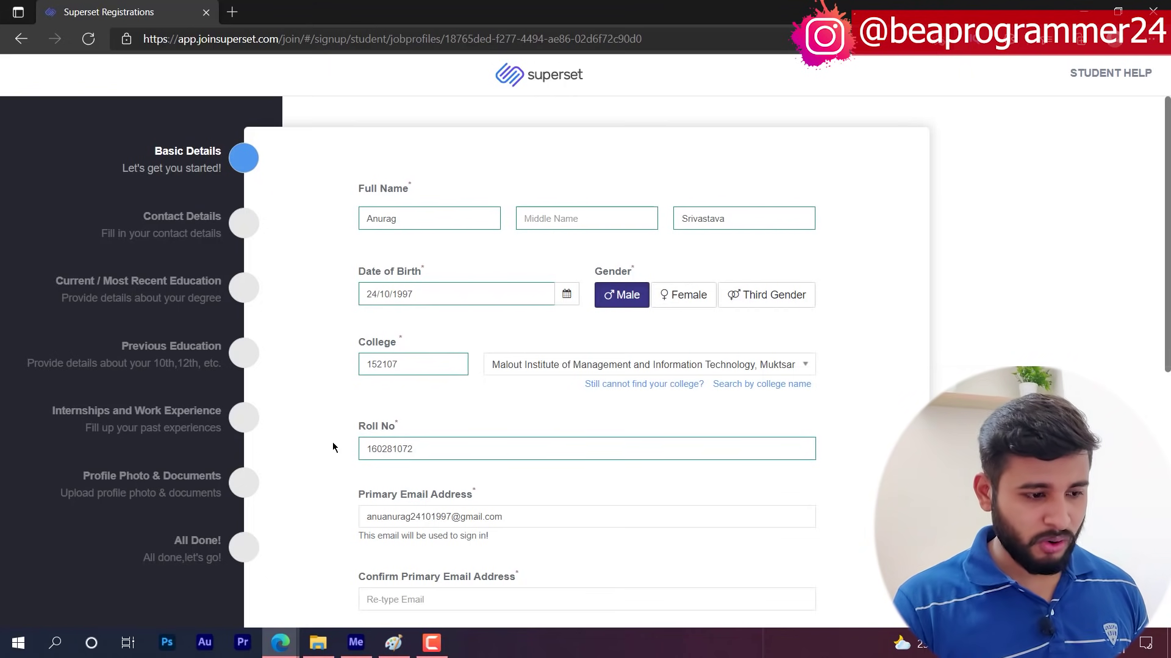
- Re-enter the primary email as confirmation and set the personal email to match it
{"action": "scroll", "coordinate": [333, 447], "scroll_direction": "down", "scroll_amount": 1}
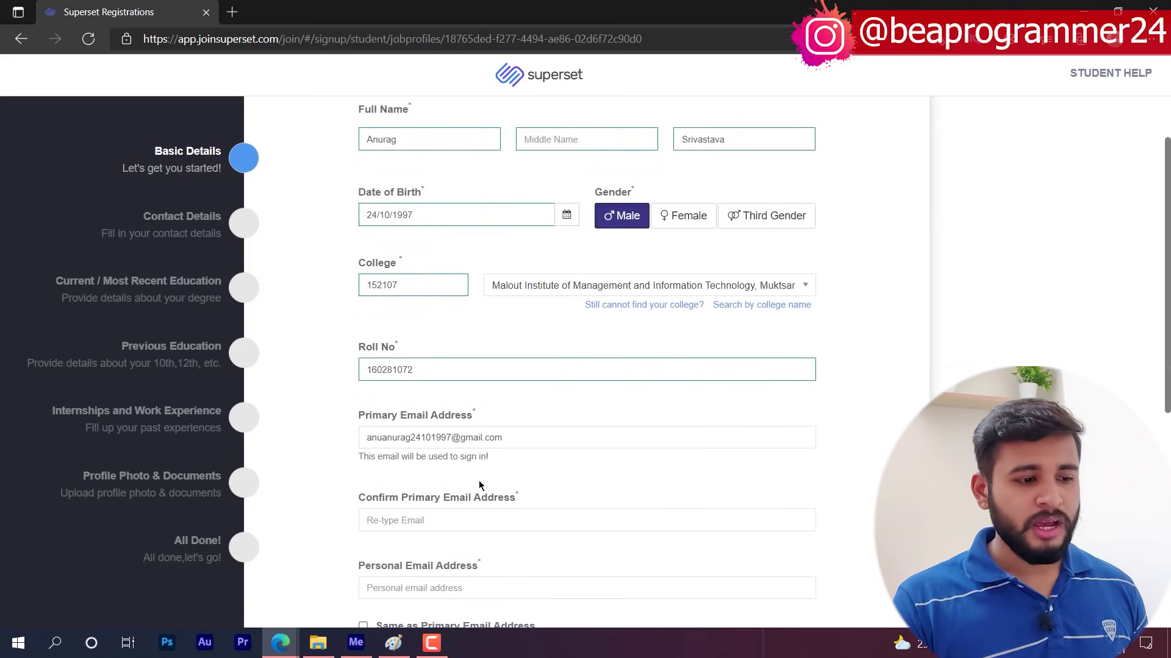
{"action": "scroll", "coordinate": [314, 468], "scroll_direction": "down", "scroll_amount": 2}
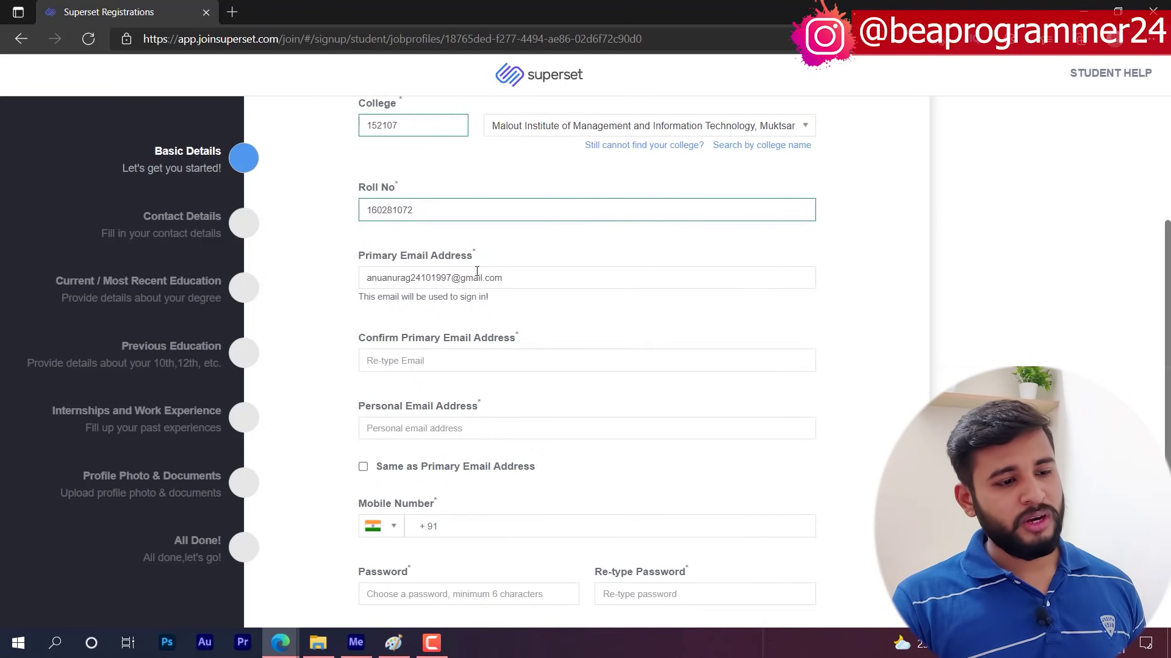
{"action": "triple_click", "coordinate": [477, 278]}
{"action": "left_click", "coordinate": [407, 361]}
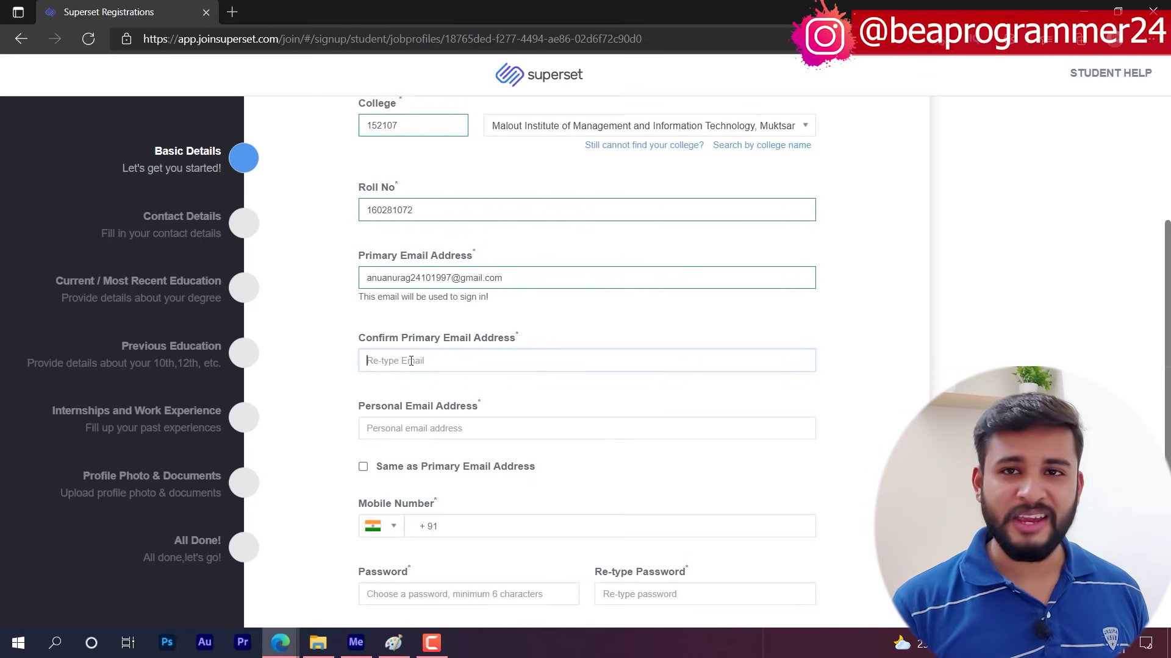
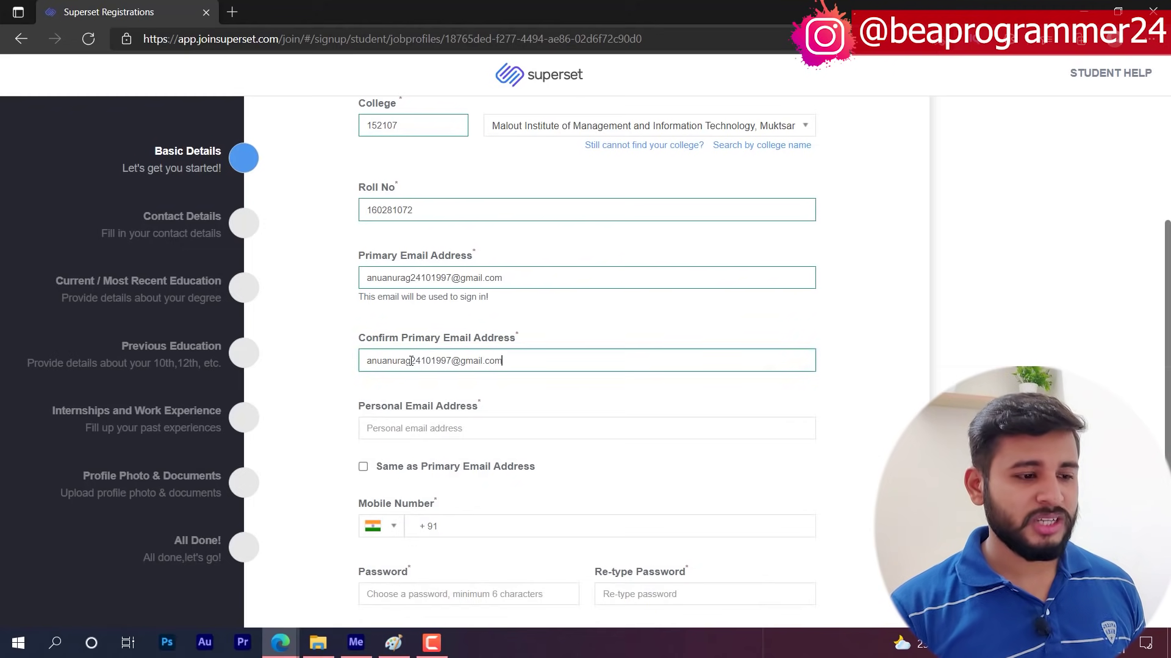
{"action": "left_click", "coordinate": [366, 426]}
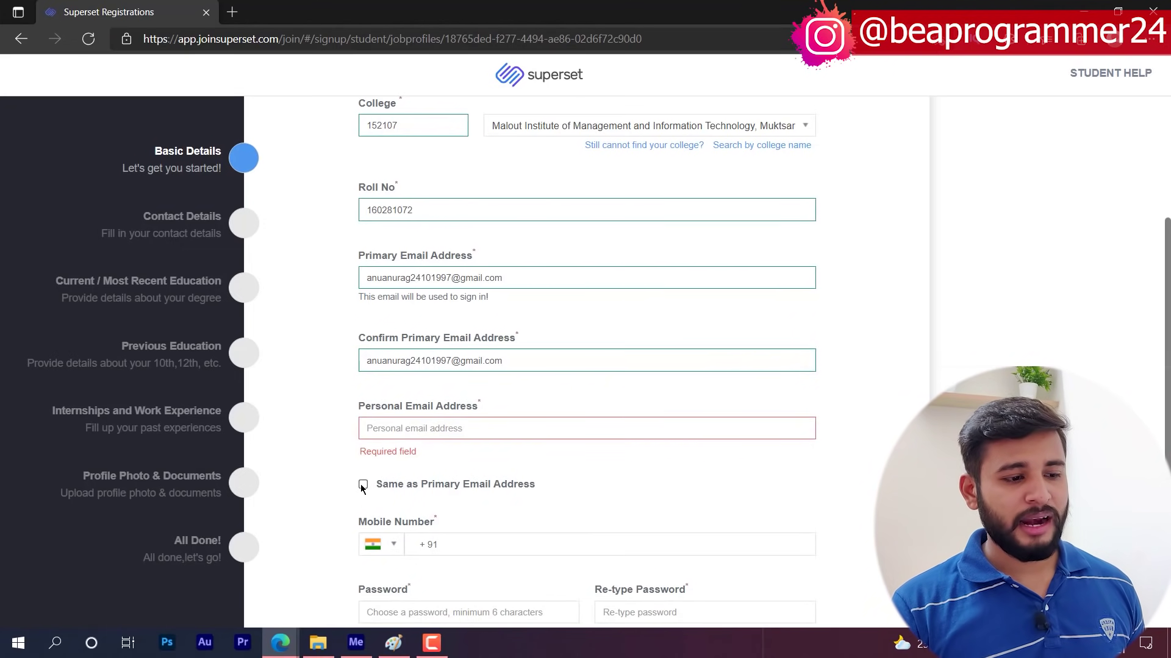
{"action": "left_click", "coordinate": [362, 484]}
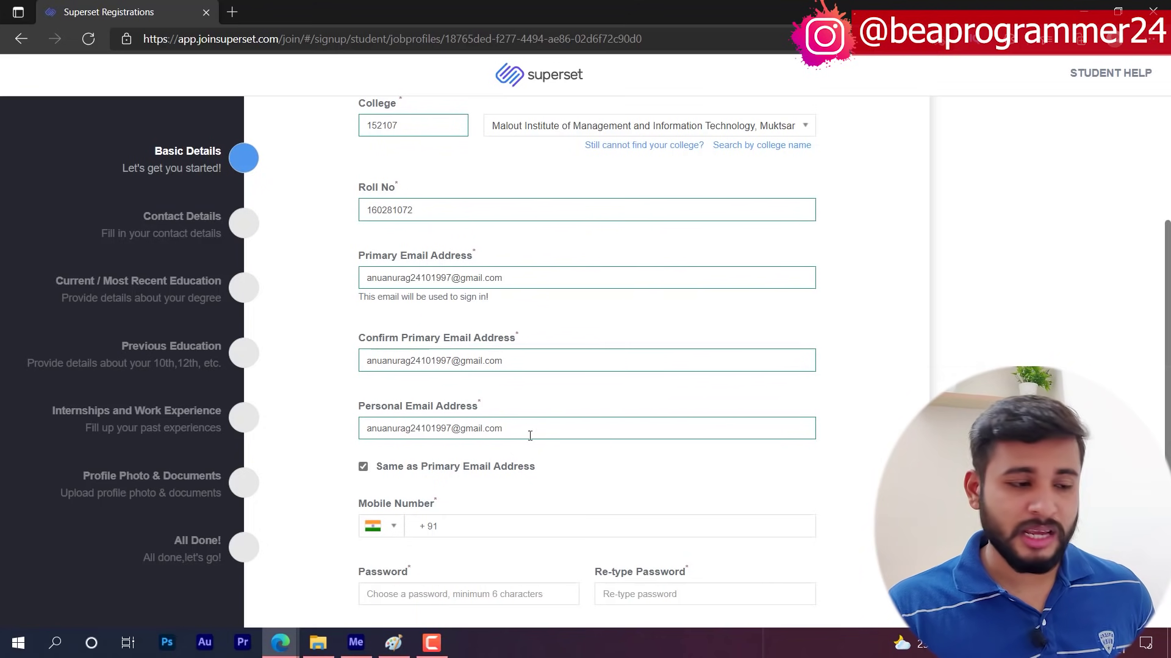
{"action": "scroll", "coordinate": [305, 407], "scroll_direction": "down", "scroll_amount": 1}
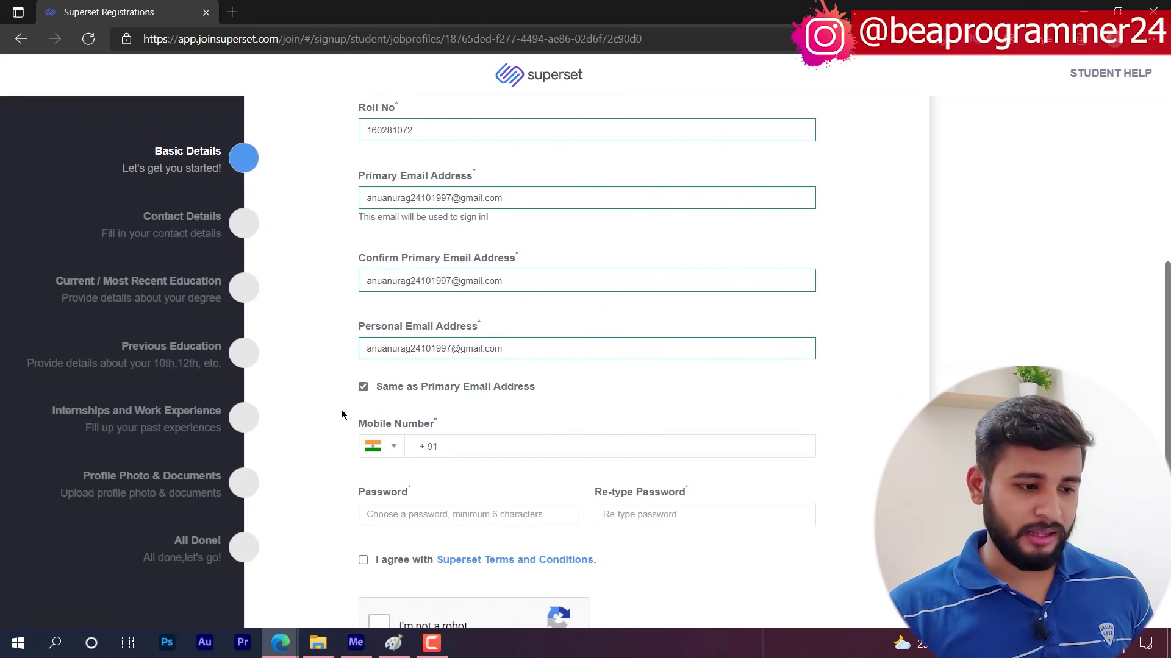
{"action": "scroll", "coordinate": [427, 409], "scroll_direction": "down", "scroll_amount": 1}
- Enter the student's mobile number and the account password twice
{"action": "left_click", "coordinate": [525, 359]}
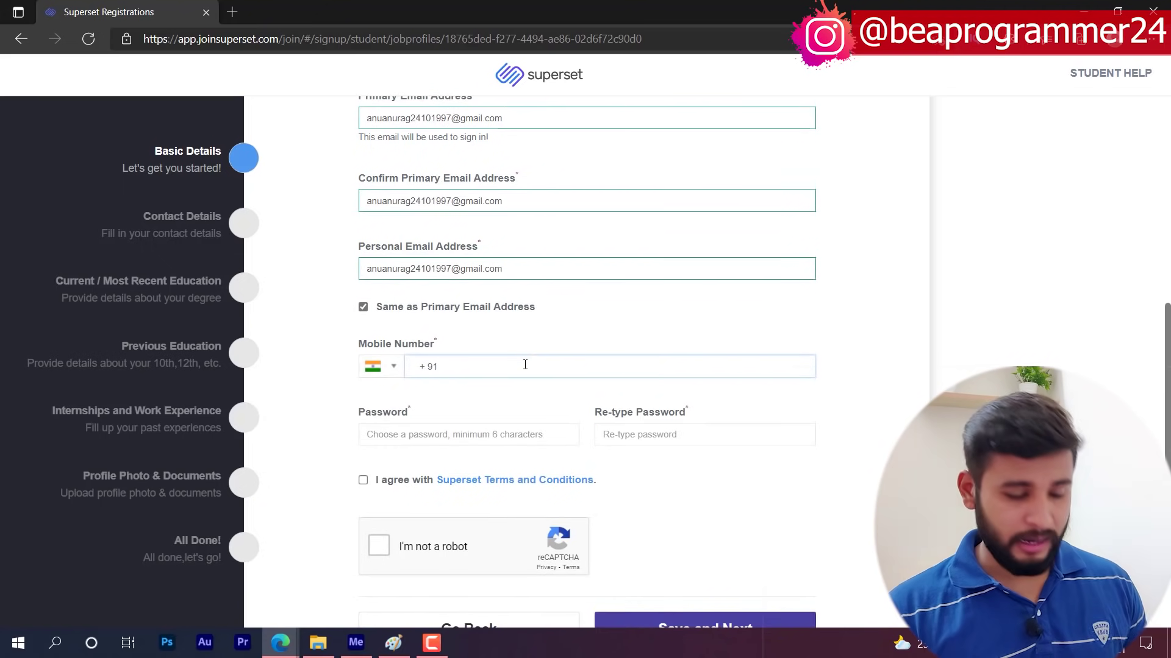
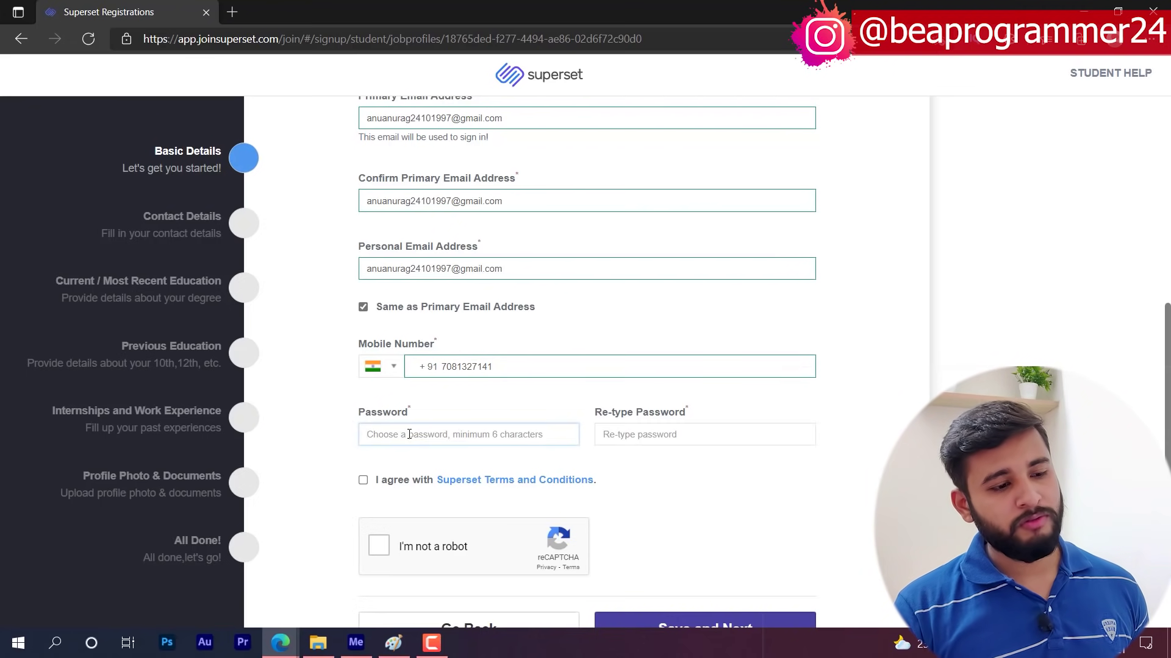
{"action": "type", "text": "******"}
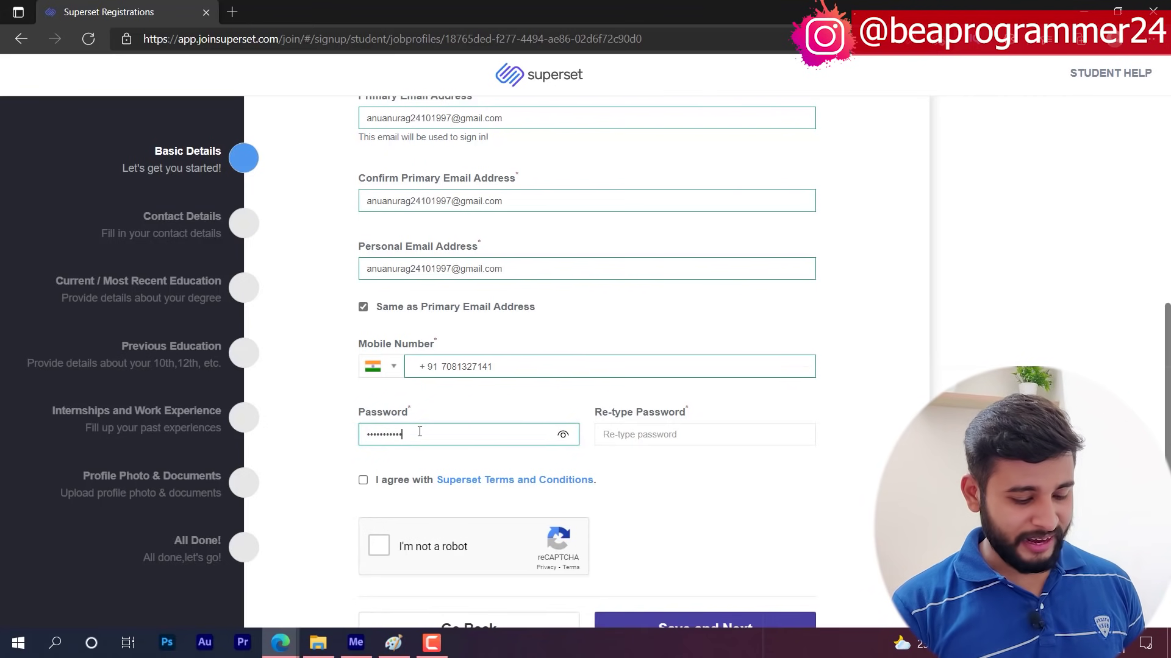
{"action": "left_click", "coordinate": [634, 432]}
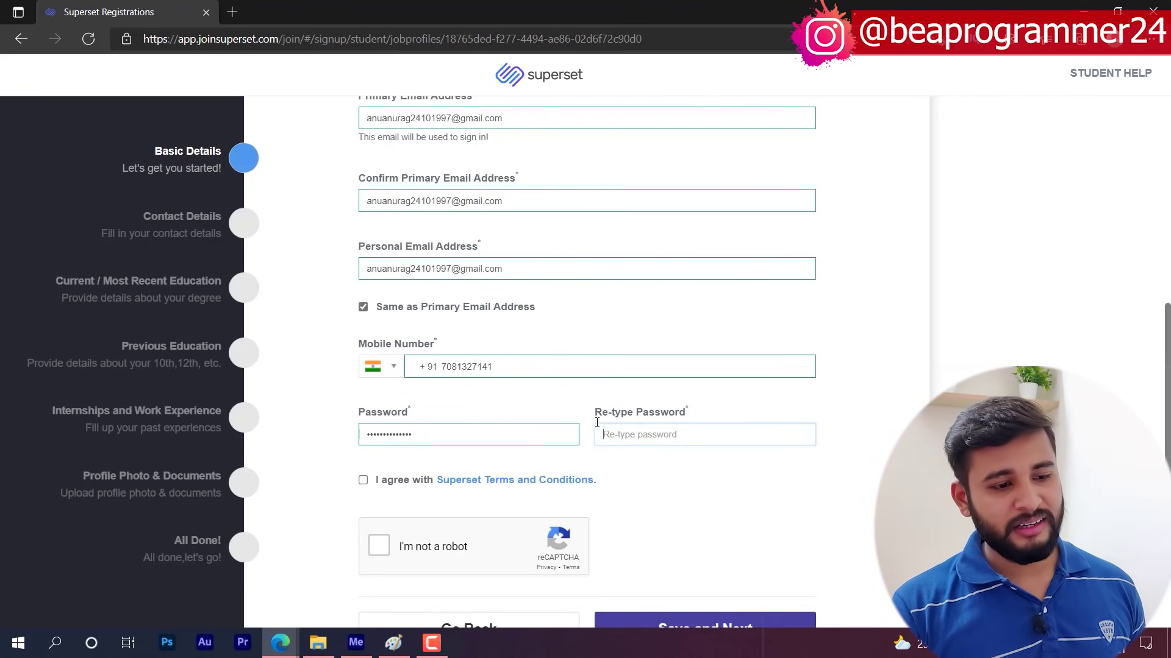
{"action": "type", "text": "*"}
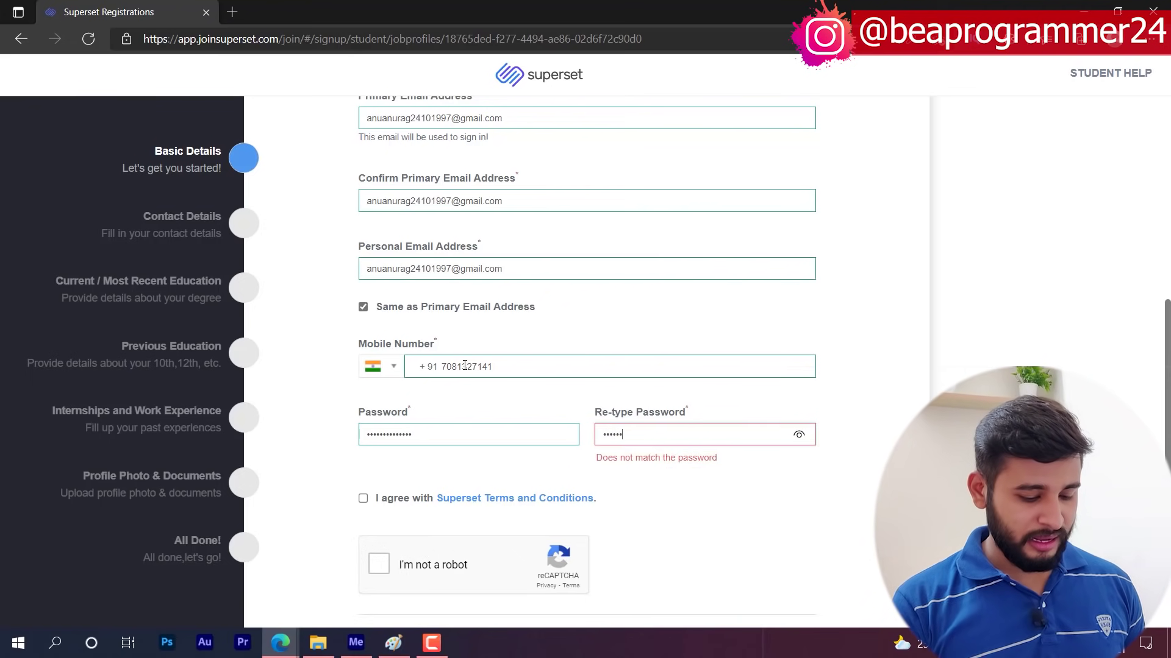
{"action": "type", "text": "*************"}
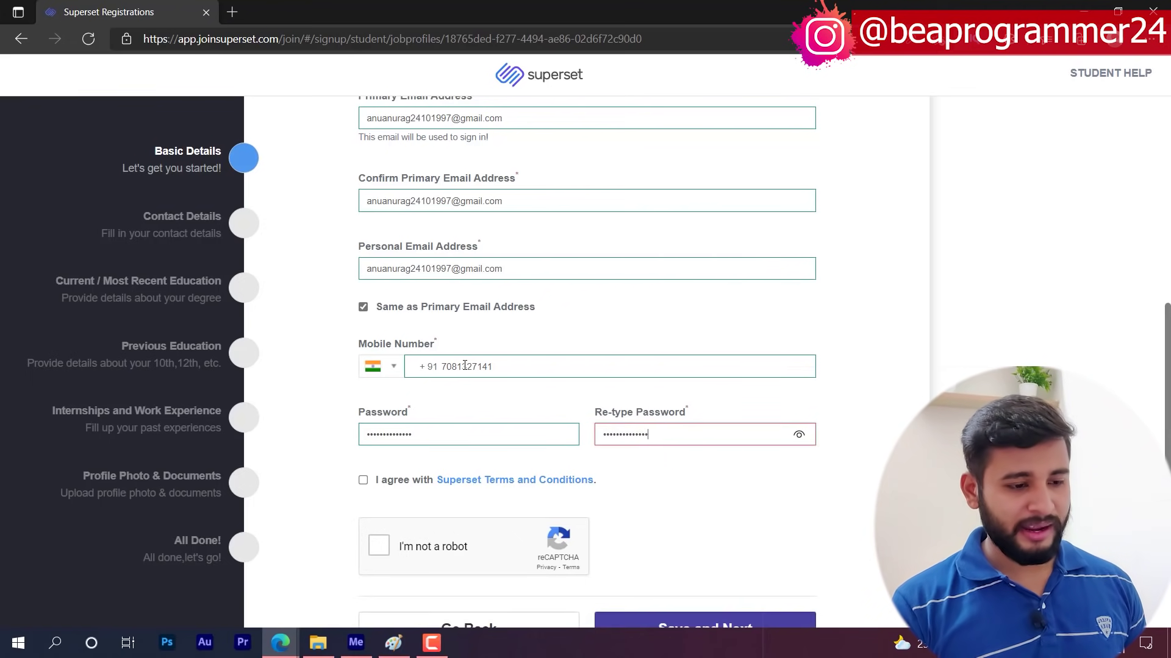
- Accept the Terms and Conditions and retry the reCAPTCHA check after its connection error
{"action": "left_click", "coordinate": [402, 481]}
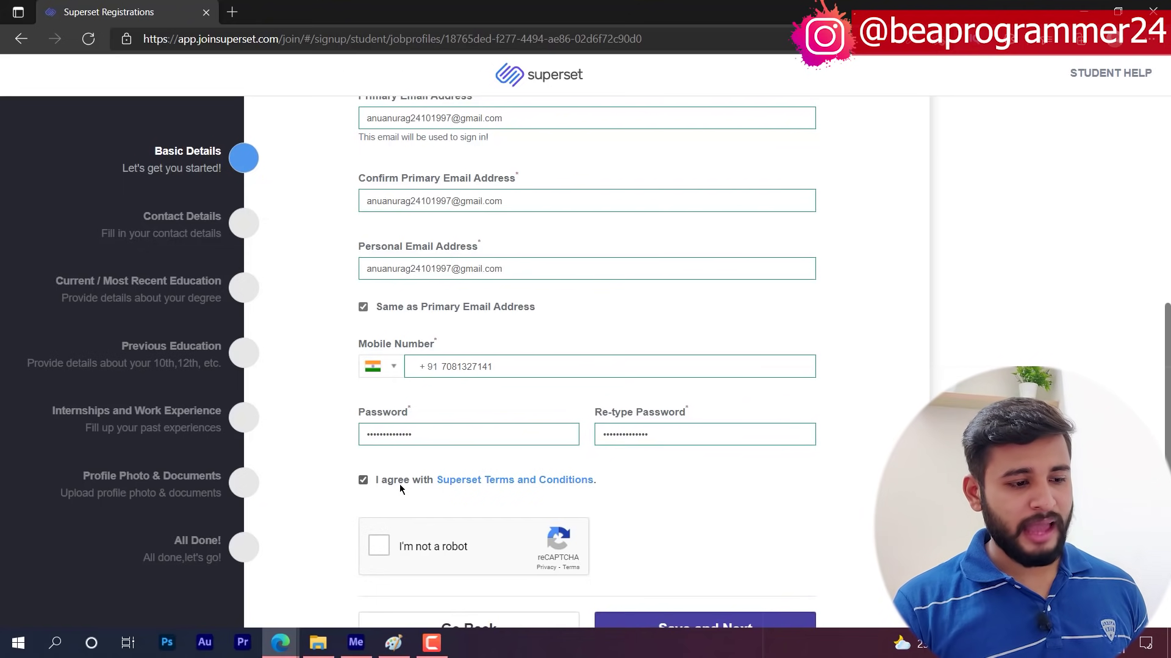
{"action": "left_click", "coordinate": [379, 546]}
{"action": "scroll", "coordinate": [477, 462], "scroll_direction": "down", "scroll_amount": 1}
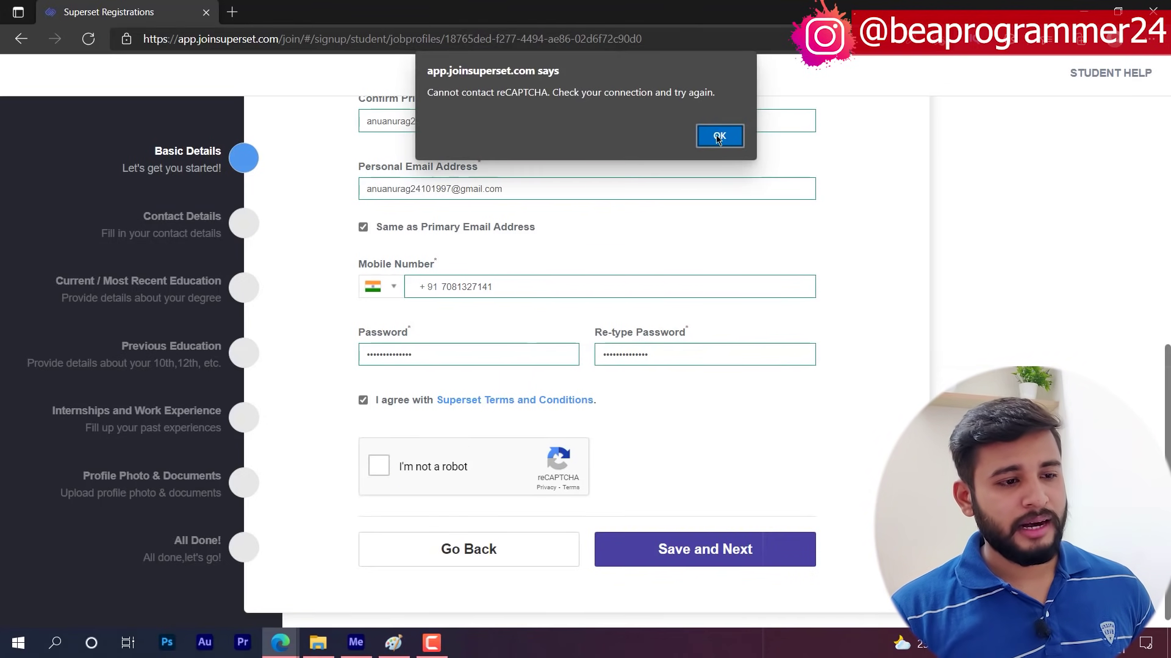
{"action": "left_click", "coordinate": [719, 136]}
{"action": "left_click", "coordinate": [379, 467]}
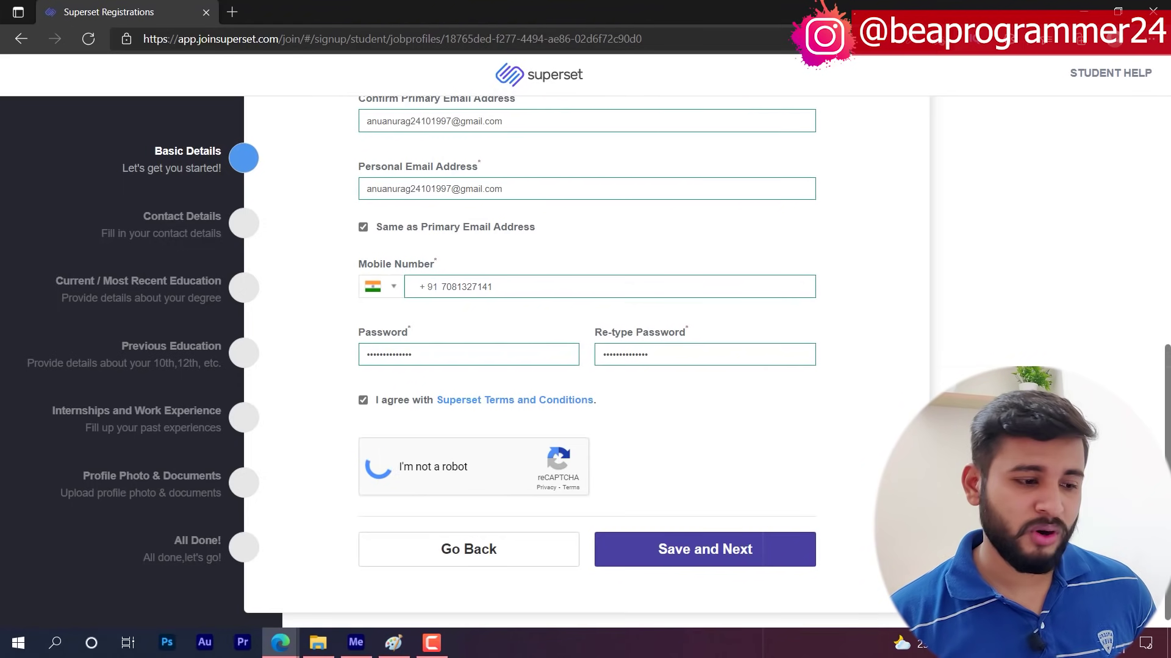
- Save the Basic Details, confirm in the verify dialog, and let Edge save the password
{"action": "key", "text": "Return"}
{"action": "scroll", "coordinate": [737, 549], "scroll_direction": "down", "scroll_amount": 1}
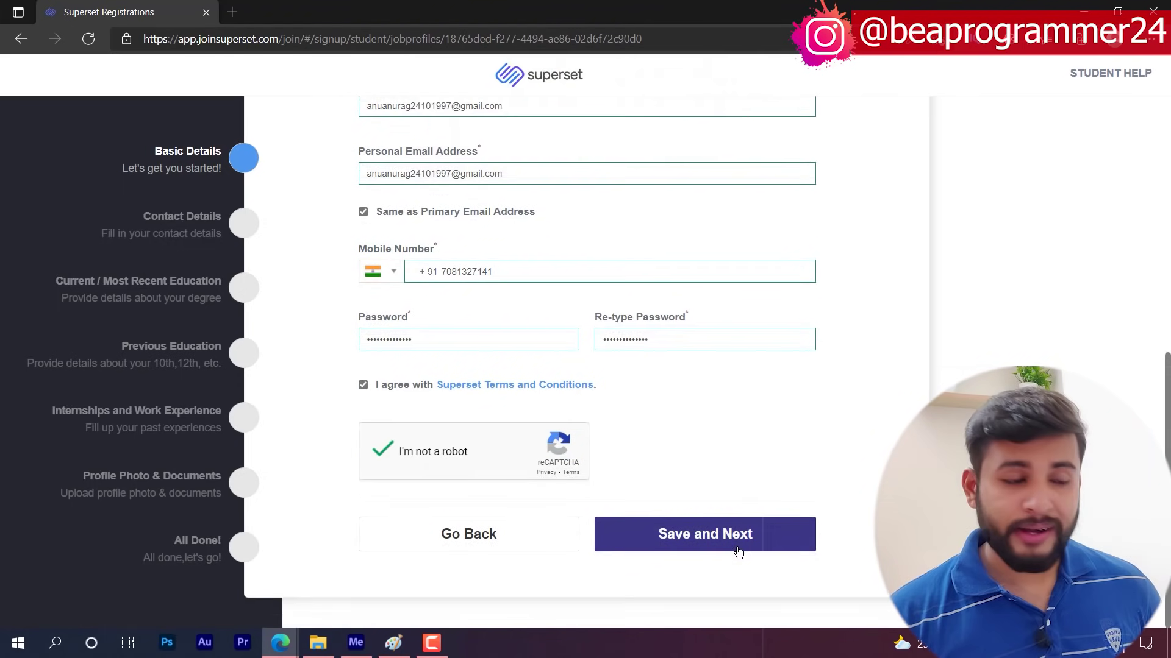
{"action": "left_click", "coordinate": [738, 552]}
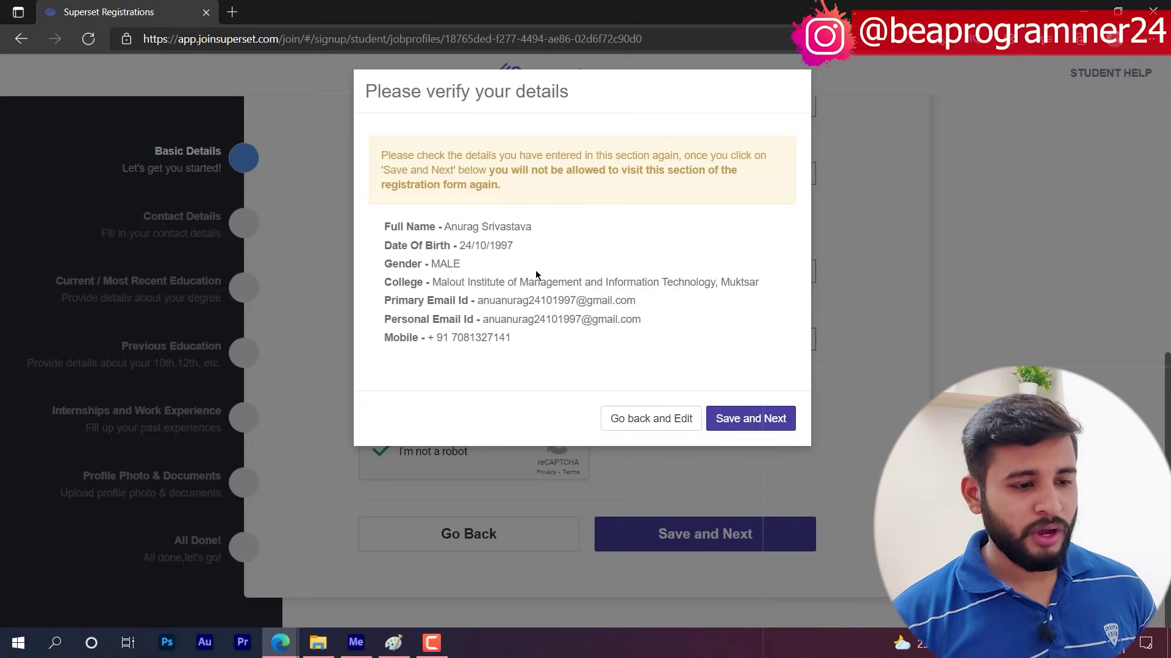
{"action": "left_click", "coordinate": [776, 422]}
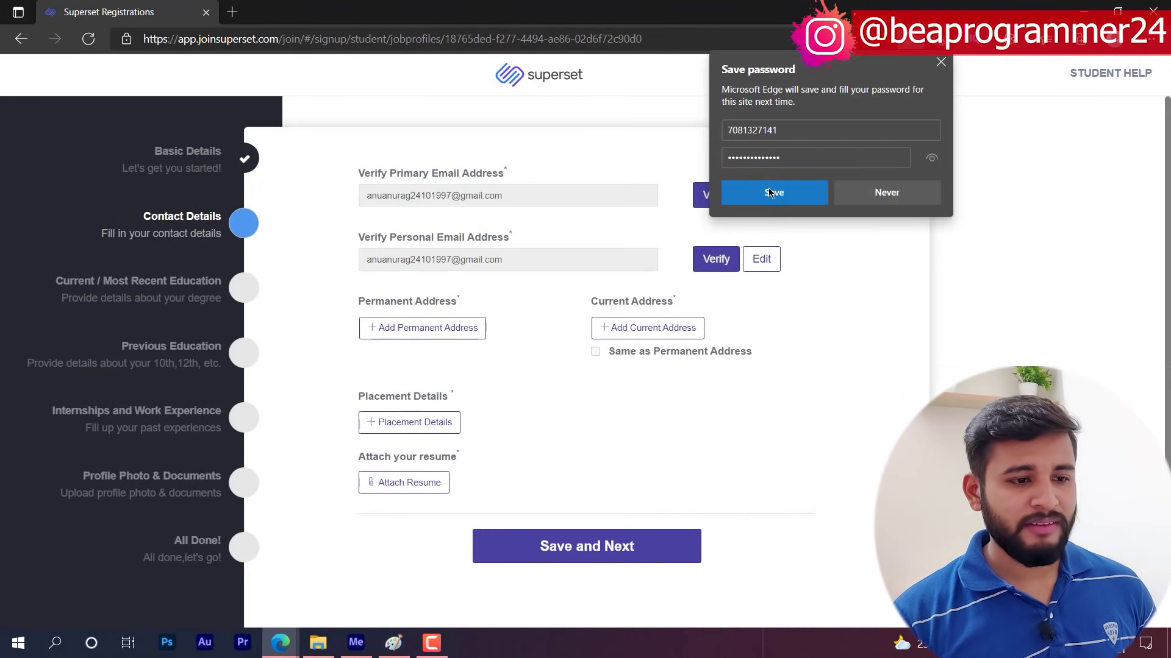
{"action": "left_click", "coordinate": [778, 194]}
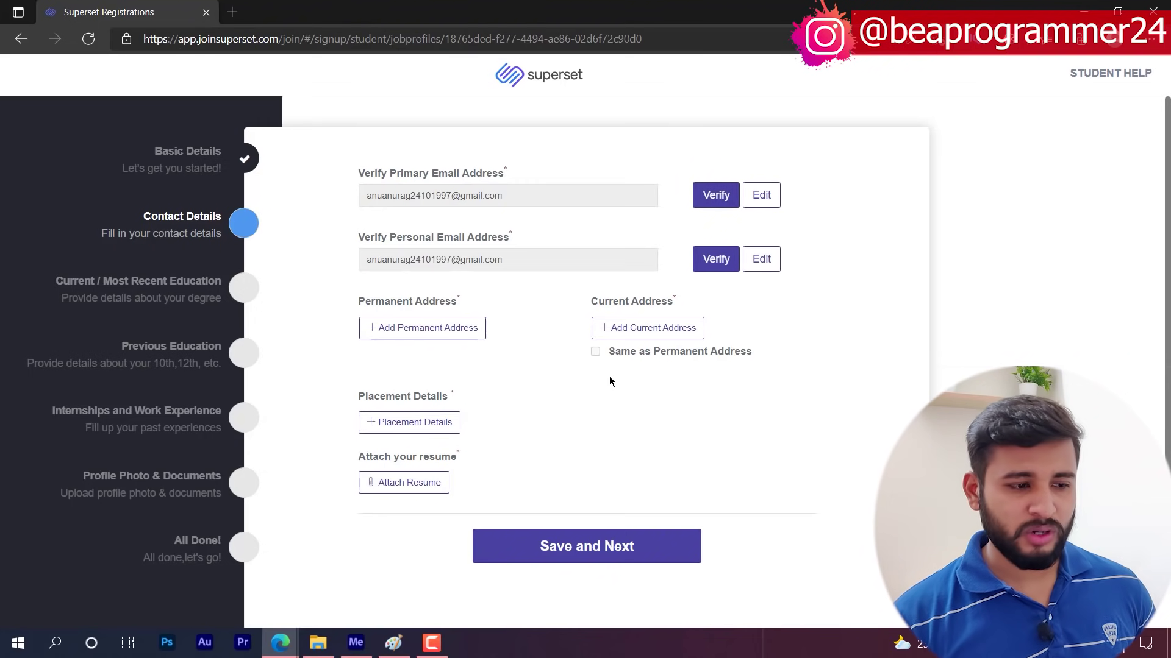
- Start the permanent address with its pincode and Uttar Pradesh as the state
{"action": "left_click", "coordinate": [478, 333]}
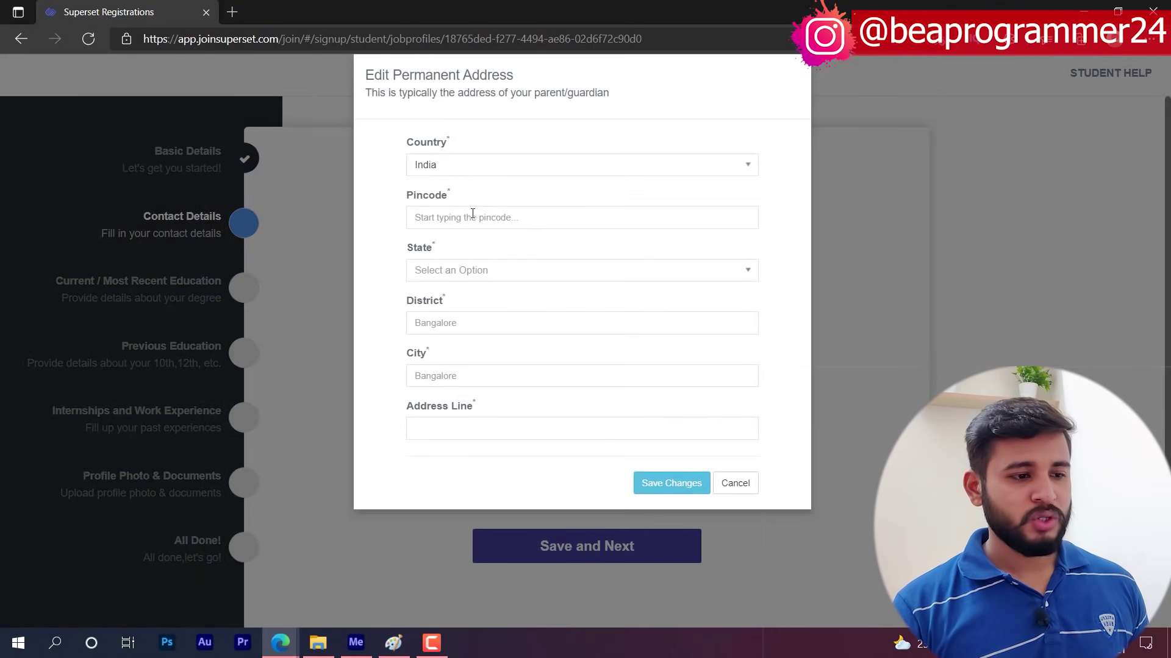
{"action": "left_click", "coordinate": [472, 215]}
{"action": "type", "text": "27"}
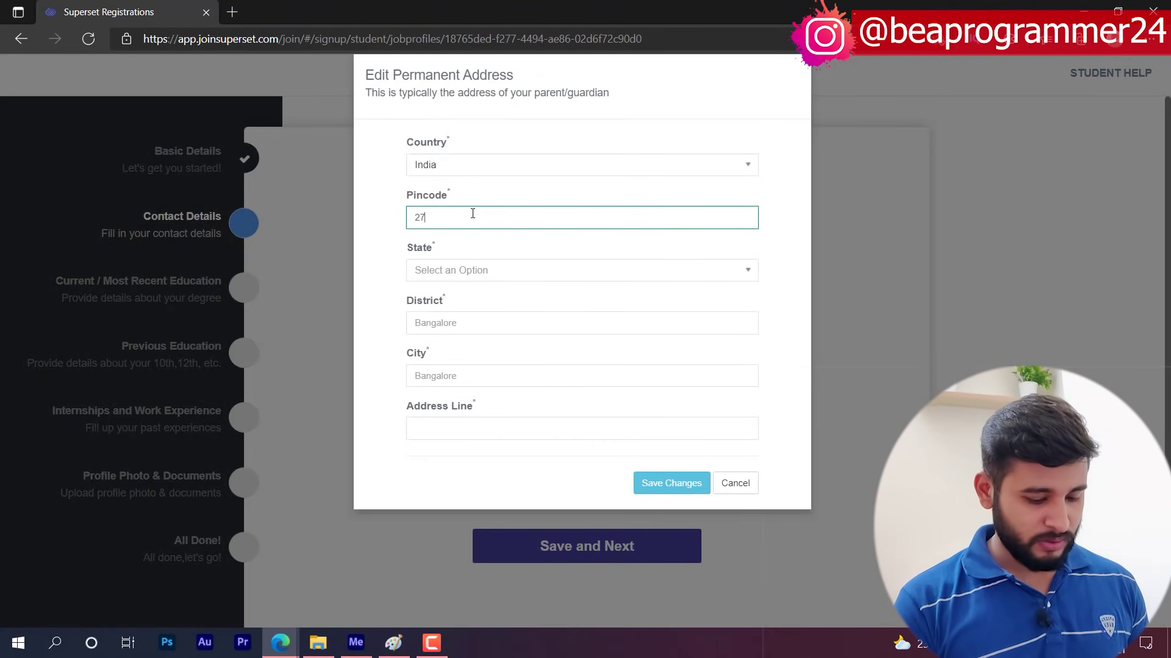
{"action": "type", "text": "3013"}
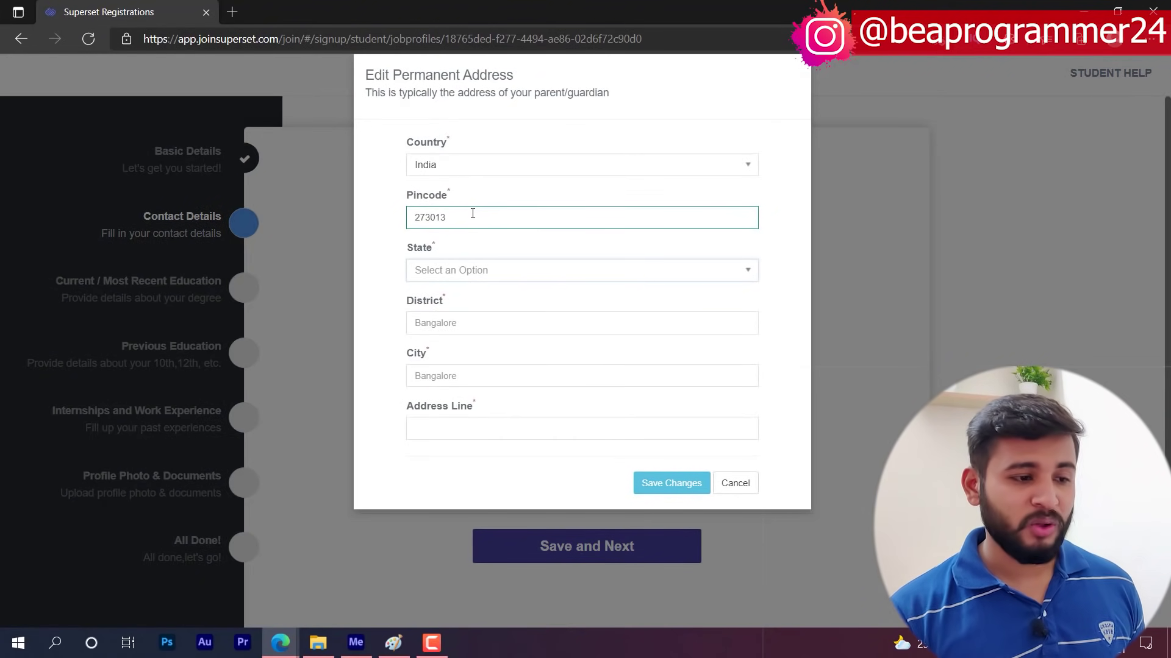
{"action": "left_click", "coordinate": [548, 275]}
{"action": "type", "text": "u"}
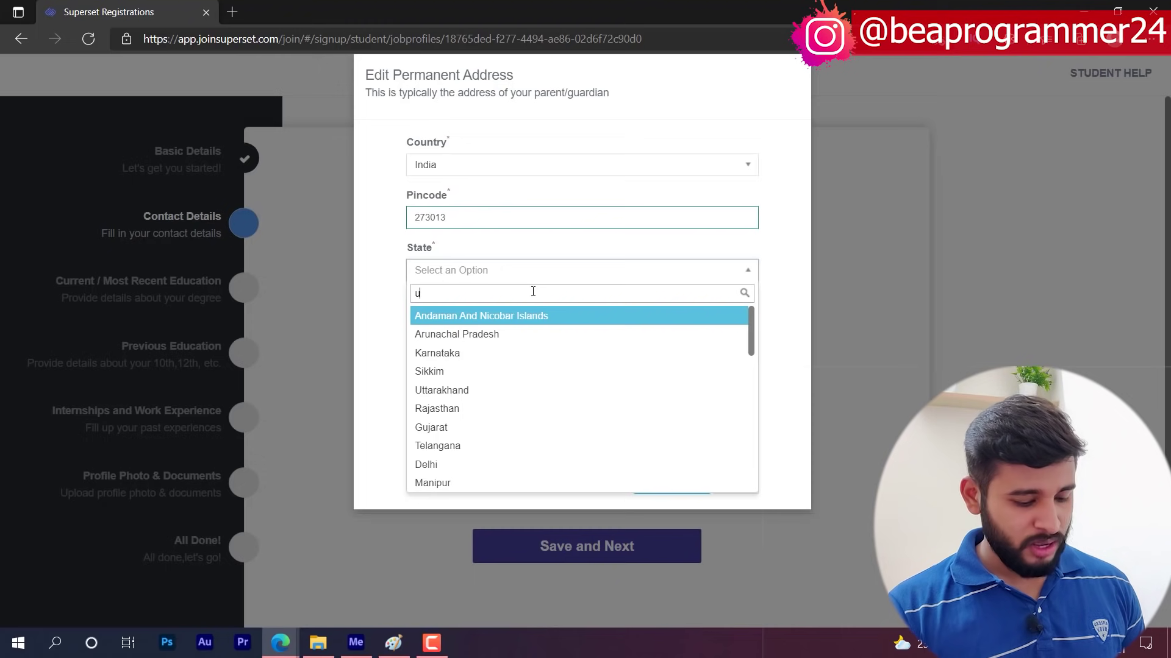
{"action": "type", "text": "tta"}
{"action": "left_click", "coordinate": [453, 335]}
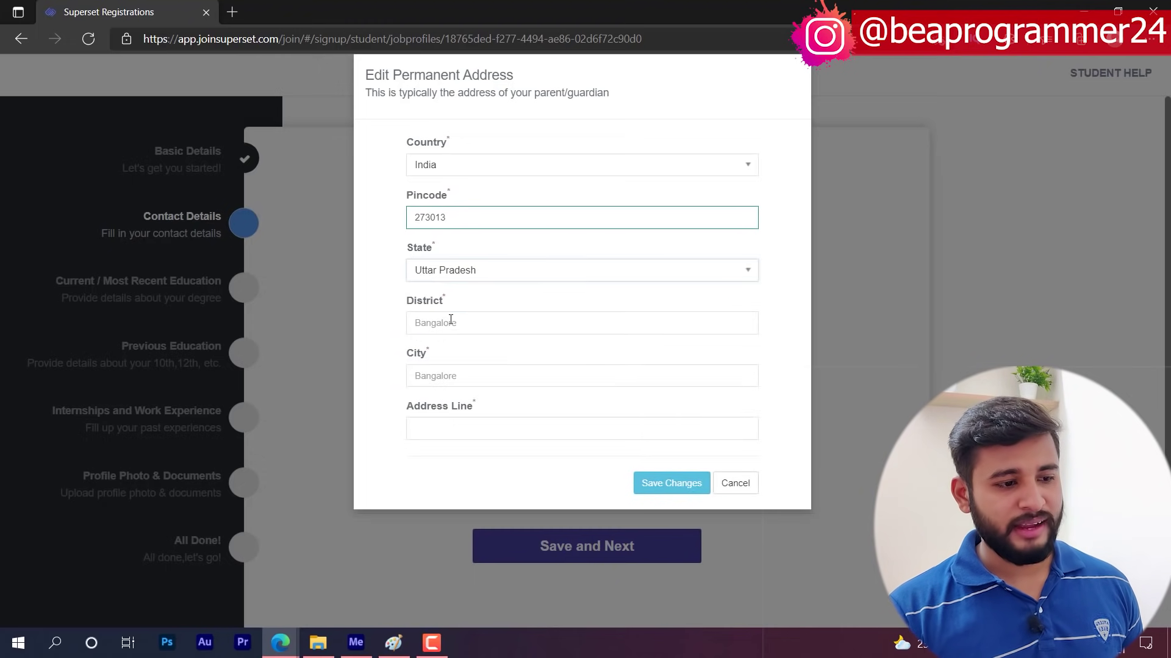
- Fill in the district, city and street address line, then save the permanent address
{"action": "left_click", "coordinate": [450, 320]}
{"action": "type", "text": "Gorakhpur"}
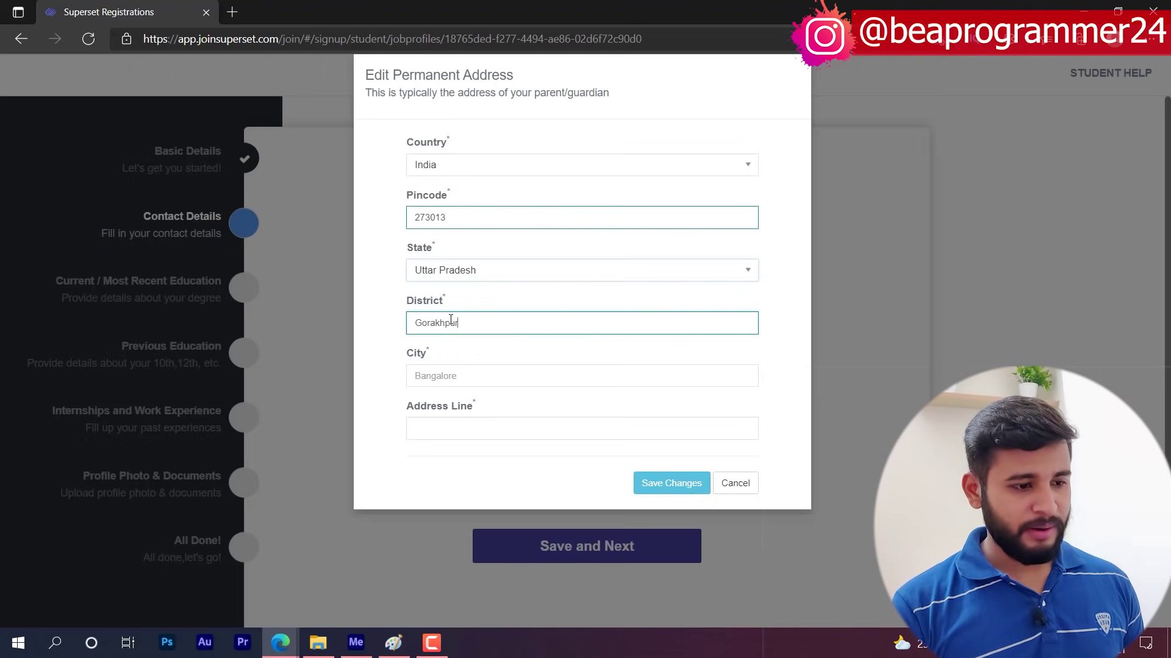
{"action": "key", "text": "Tab"}
{"action": "type", "text": "Gorak"}
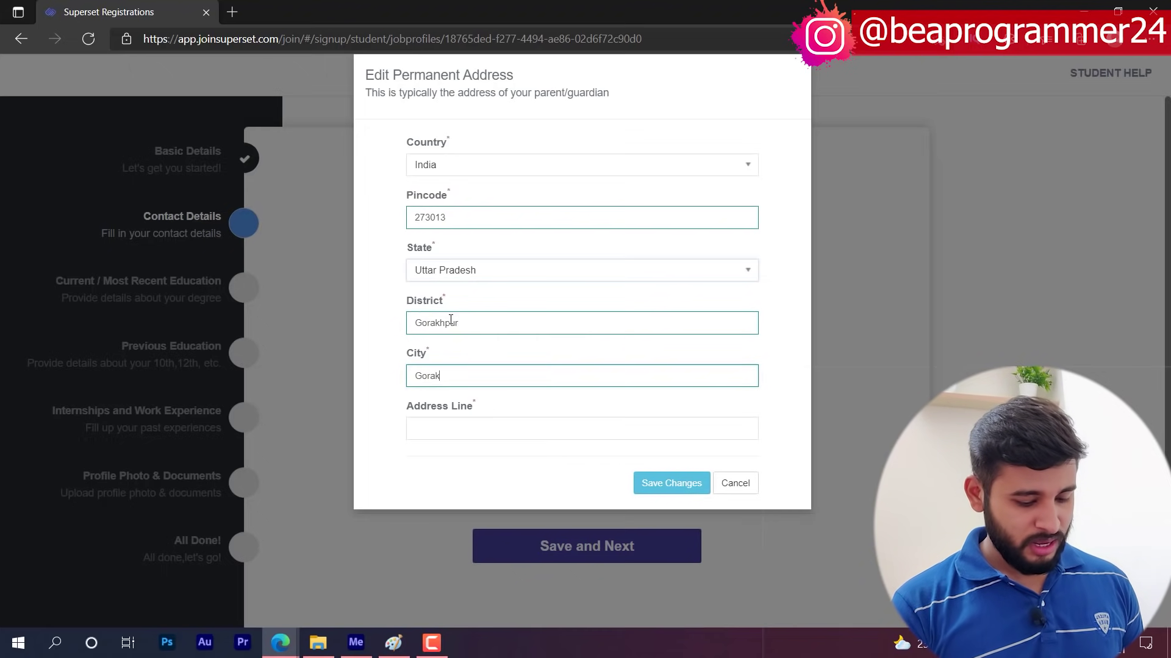
{"action": "key", "text": "Tab"}
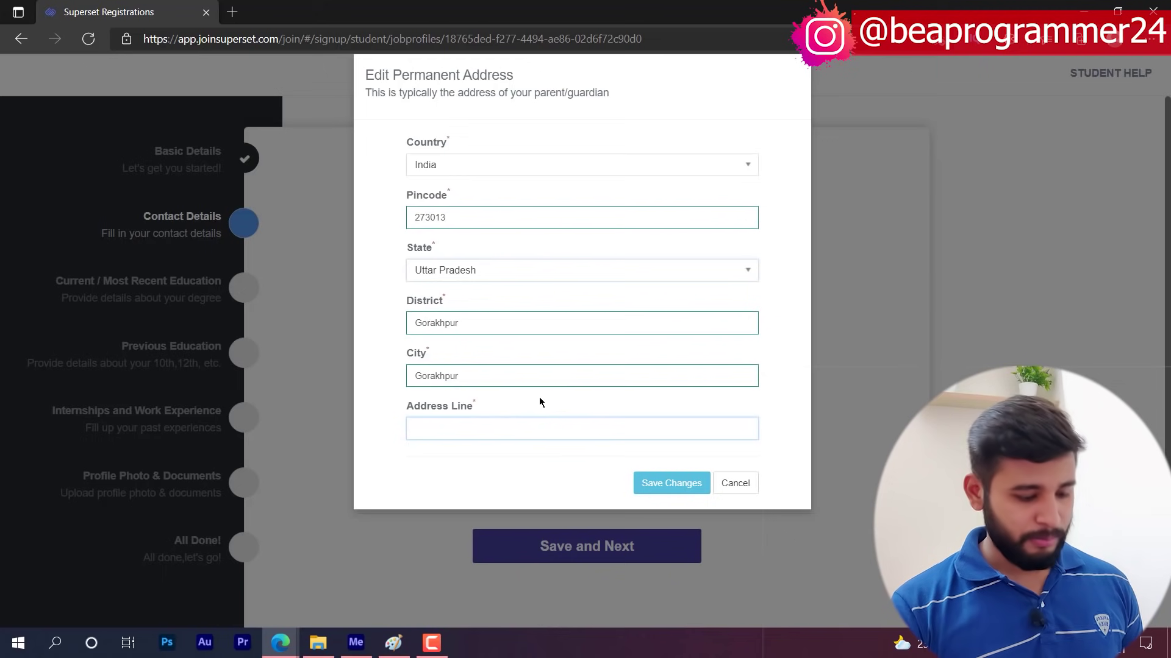
{"action": "type", "text": "4/34"}
{"action": "key", "text": "BackSpace"}
{"action": "key", "text": "BackSpace"}
{"action": "key", "text": "BackSpace"}
{"action": "key", "text": "BackSpace"}
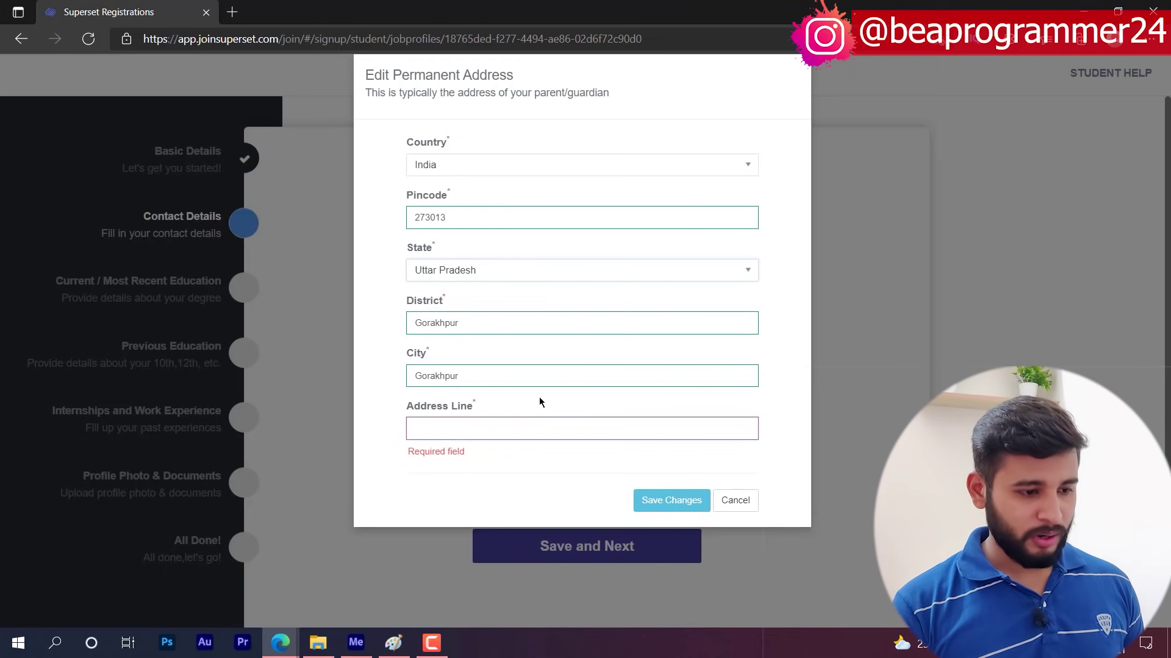
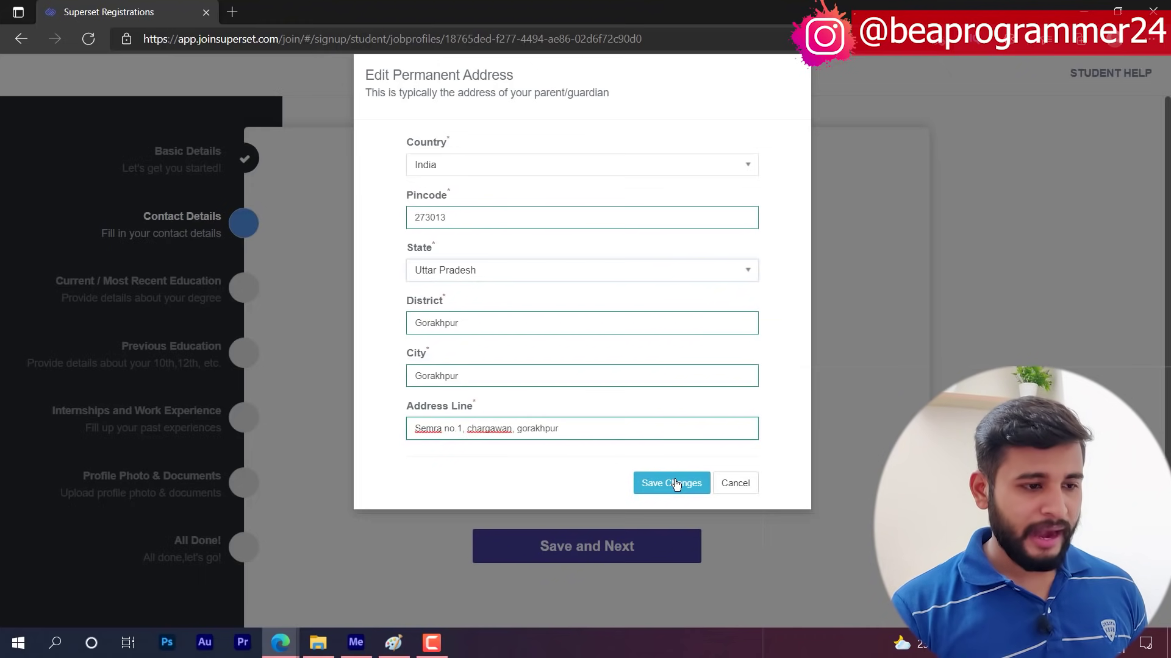
{"action": "left_click", "coordinate": [671, 483]}
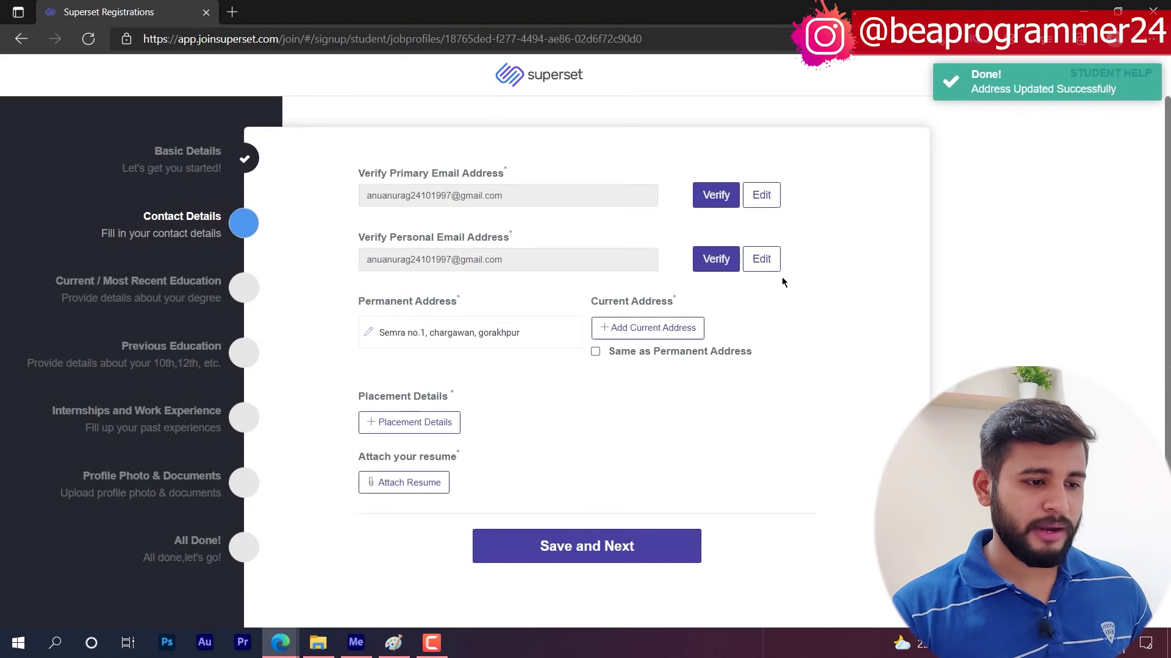
- Copy the permanent address to current and save the career plan 'Plan to apply off-campus' with sector IT
{"action": "left_click", "coordinate": [611, 352]}
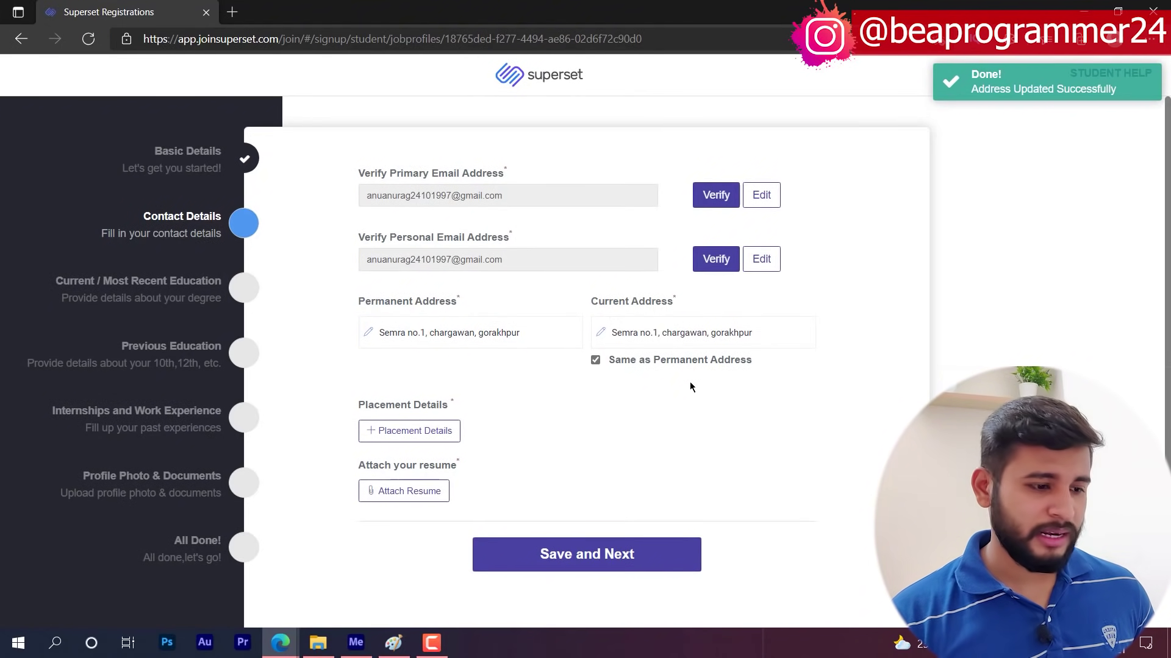
{"action": "left_click", "coordinate": [412, 434]}
{"action": "left_click", "coordinate": [524, 503]}
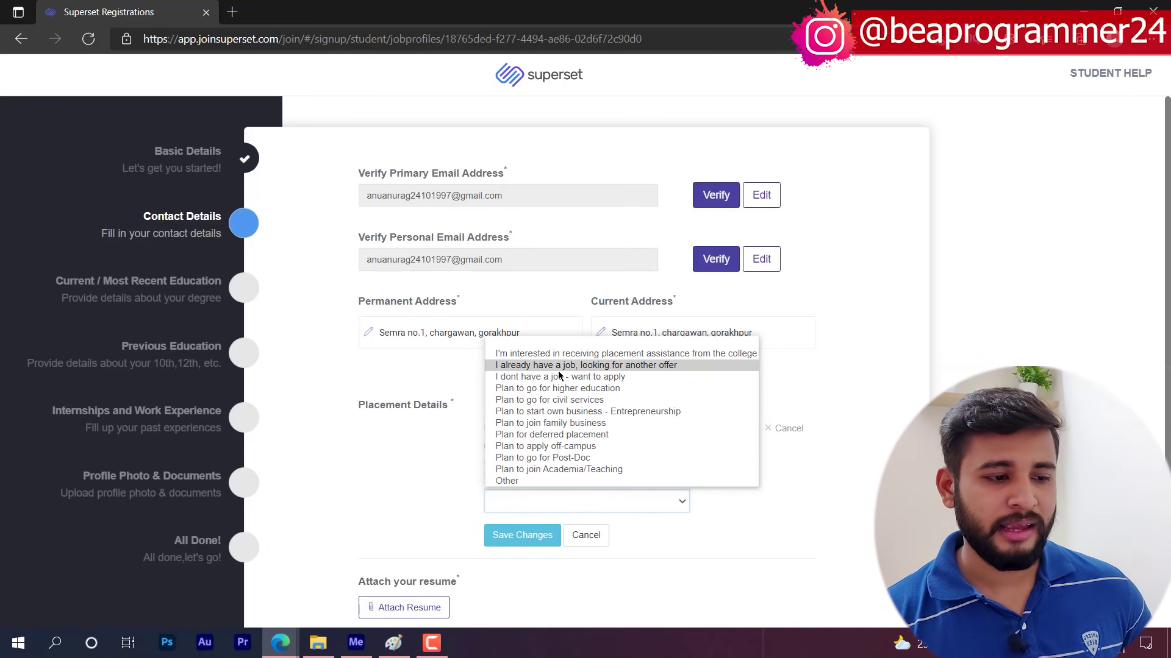
{"action": "left_click", "coordinate": [576, 447]}
{"action": "scroll", "coordinate": [540, 562], "scroll_direction": "down", "scroll_amount": 3}
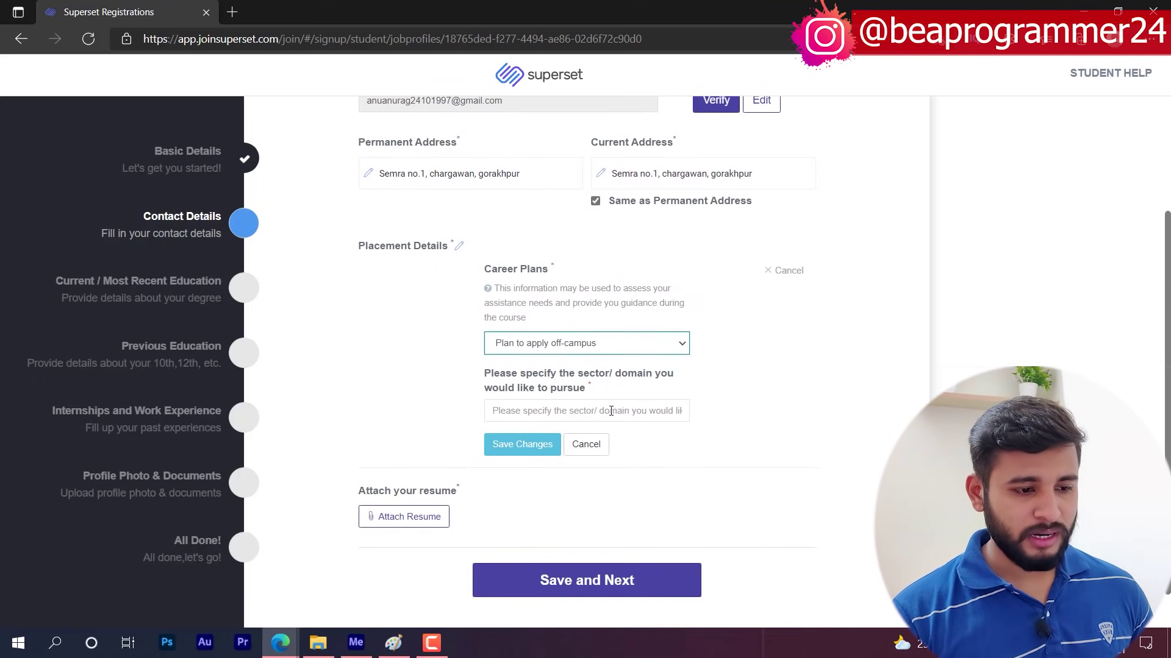
{"action": "left_click", "coordinate": [610, 411]}
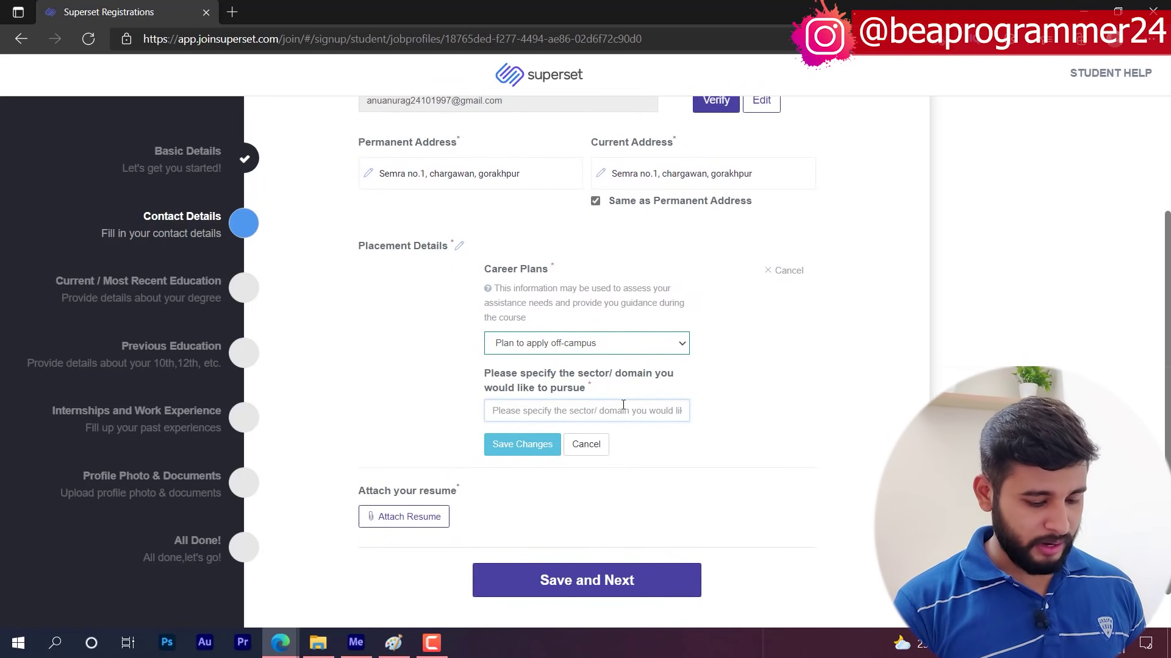
{"action": "type", "text": "IT"}
{"action": "key", "text": "Tab"}
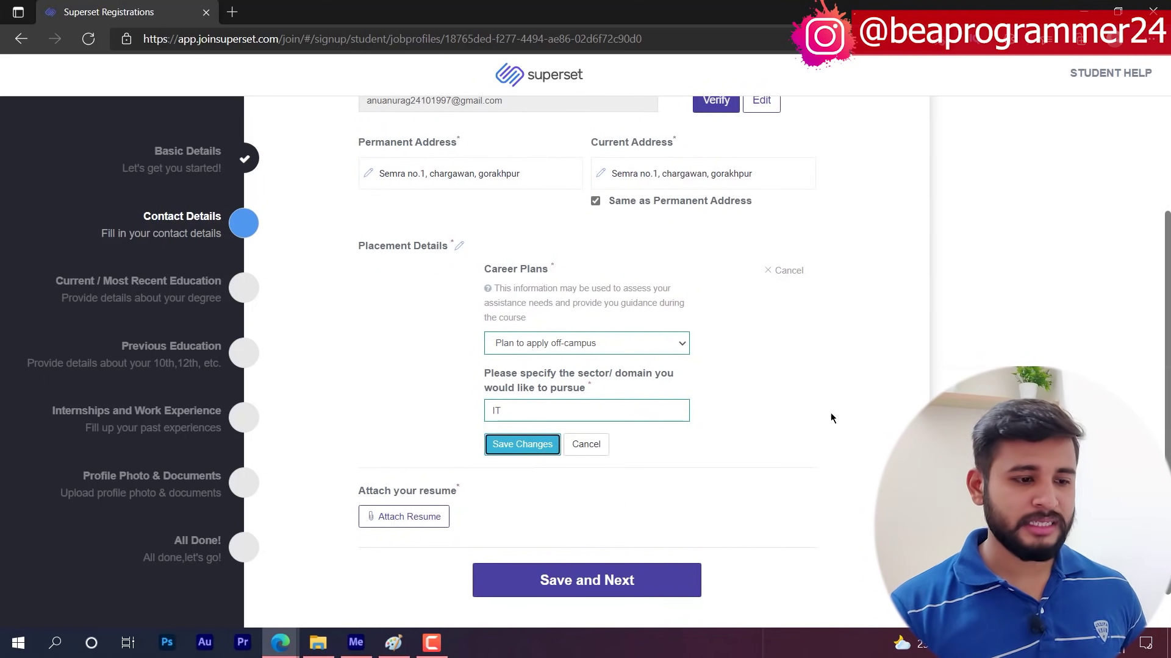
{"action": "key", "text": "Return"}
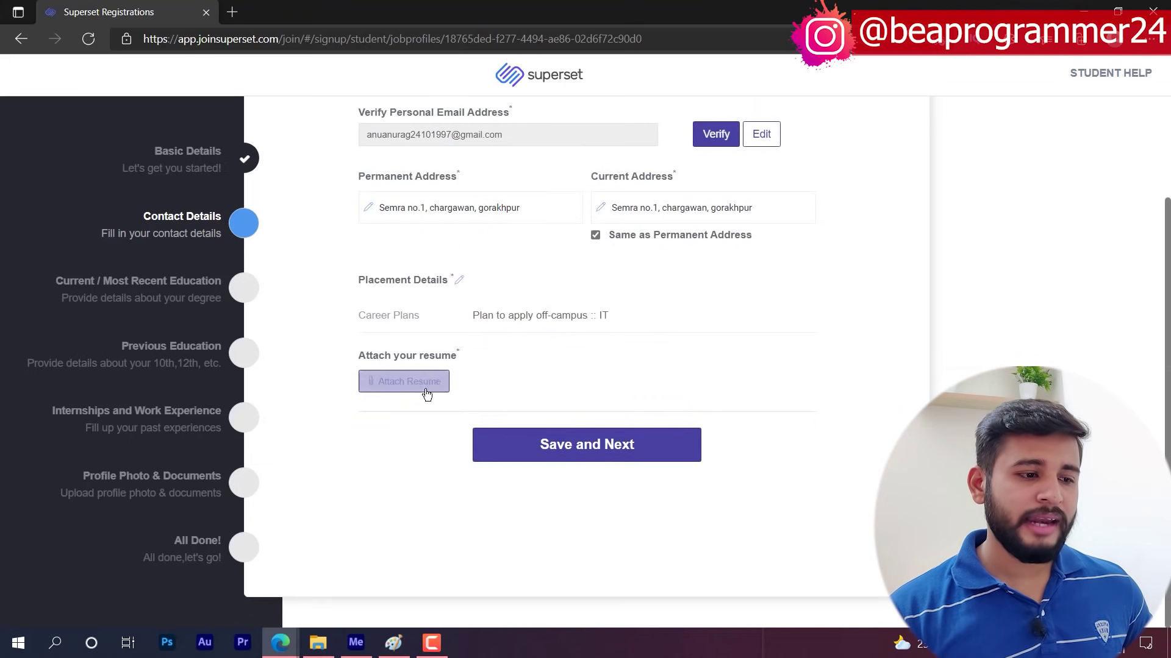
- Upload the resume PDF under the student's name, then attempt Save and Next, revealing unverified emails
{"action": "left_click", "coordinate": [414, 384]}
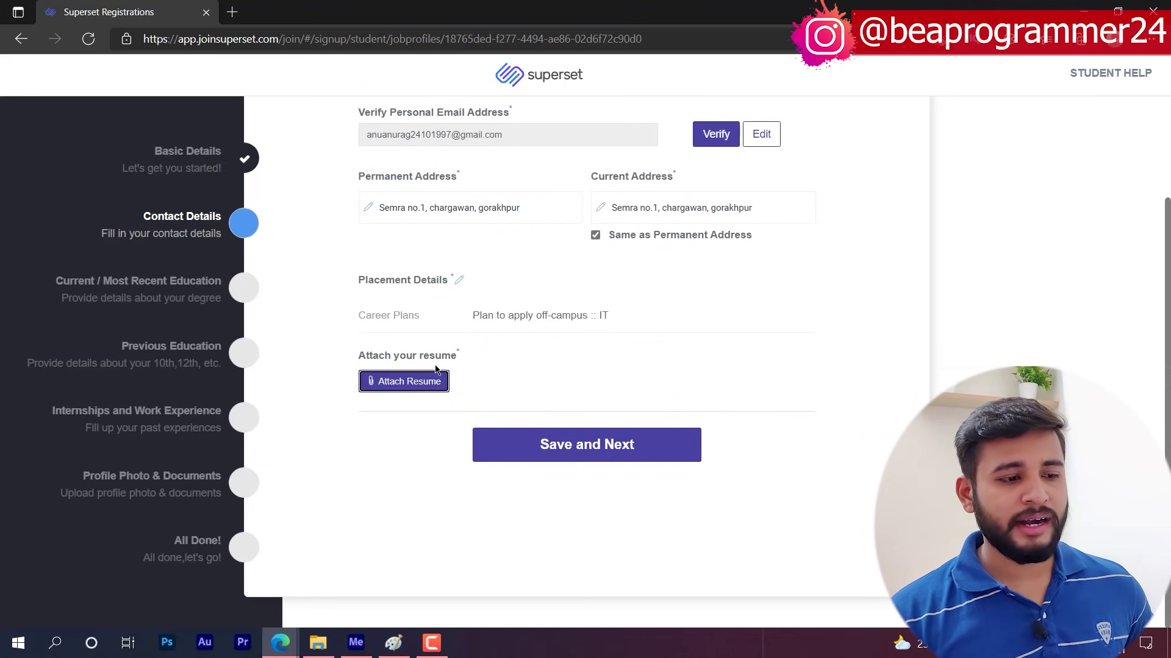
{"action": "left_click", "coordinate": [404, 389]}
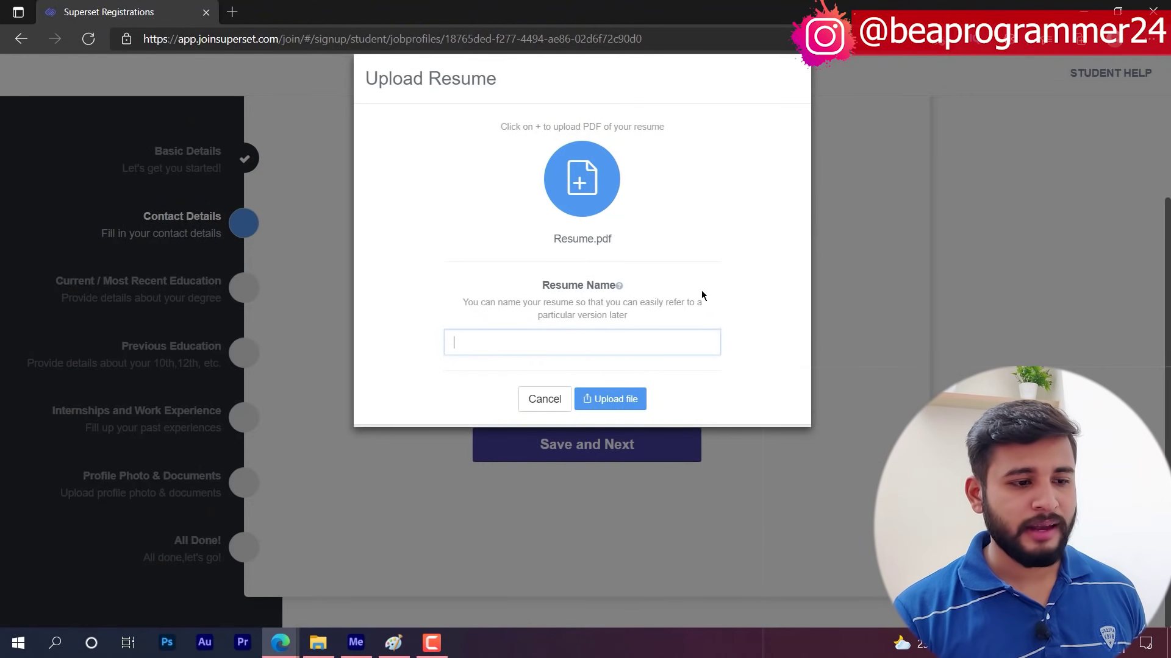
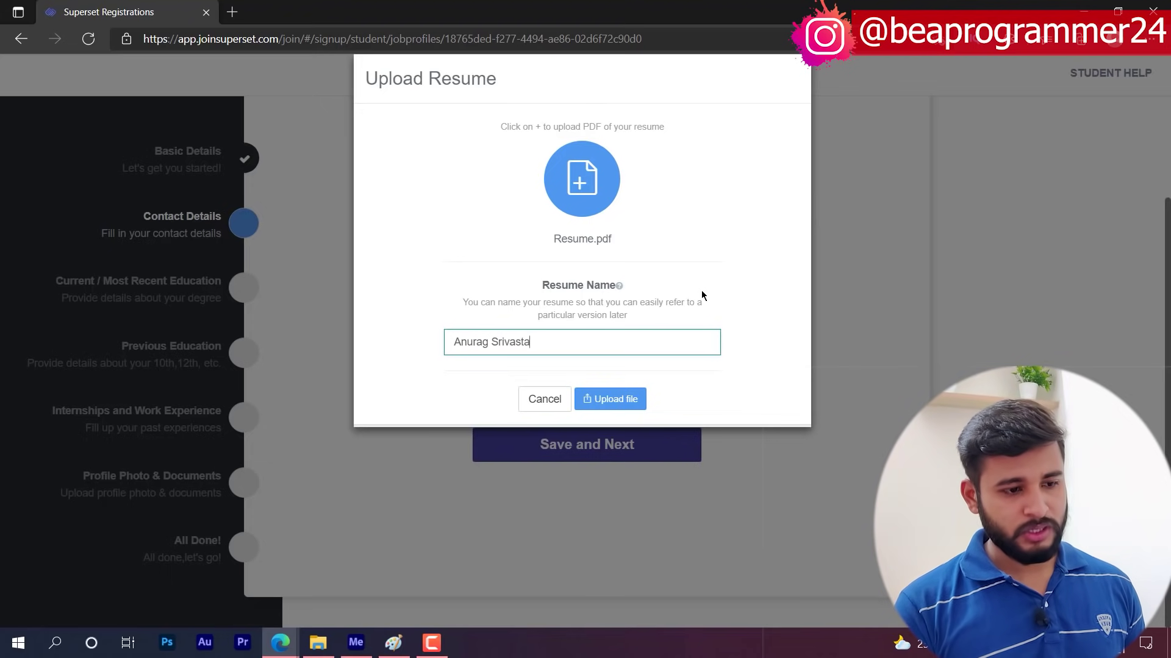
{"action": "left_click", "coordinate": [638, 395]}
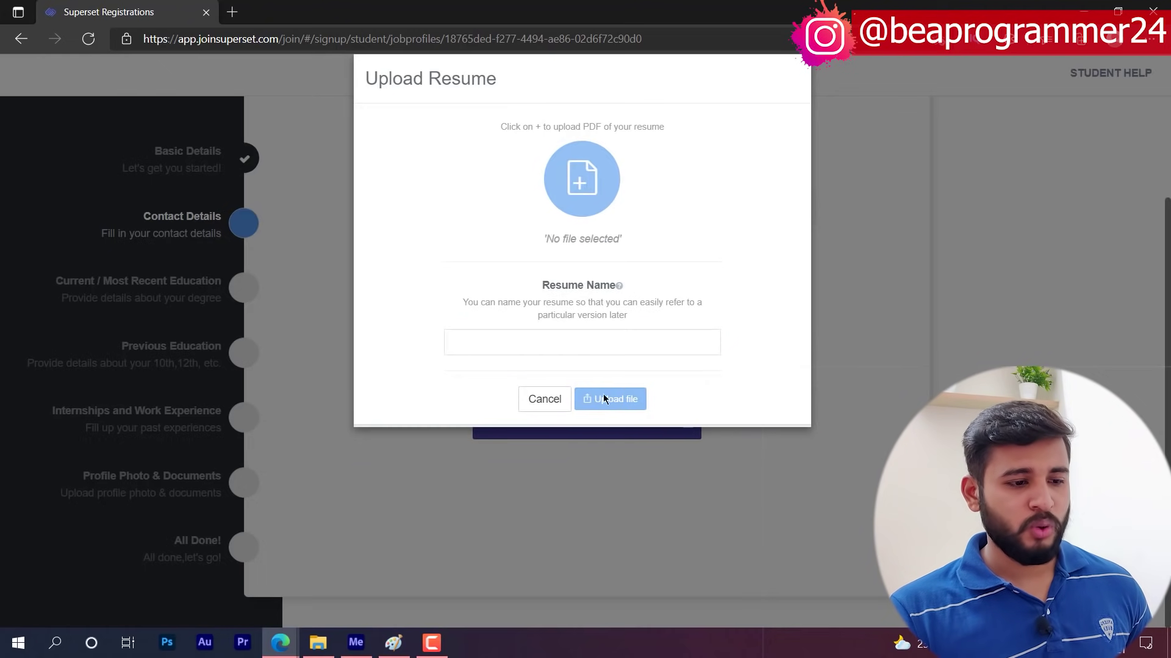
{"action": "left_click", "coordinate": [545, 400]}
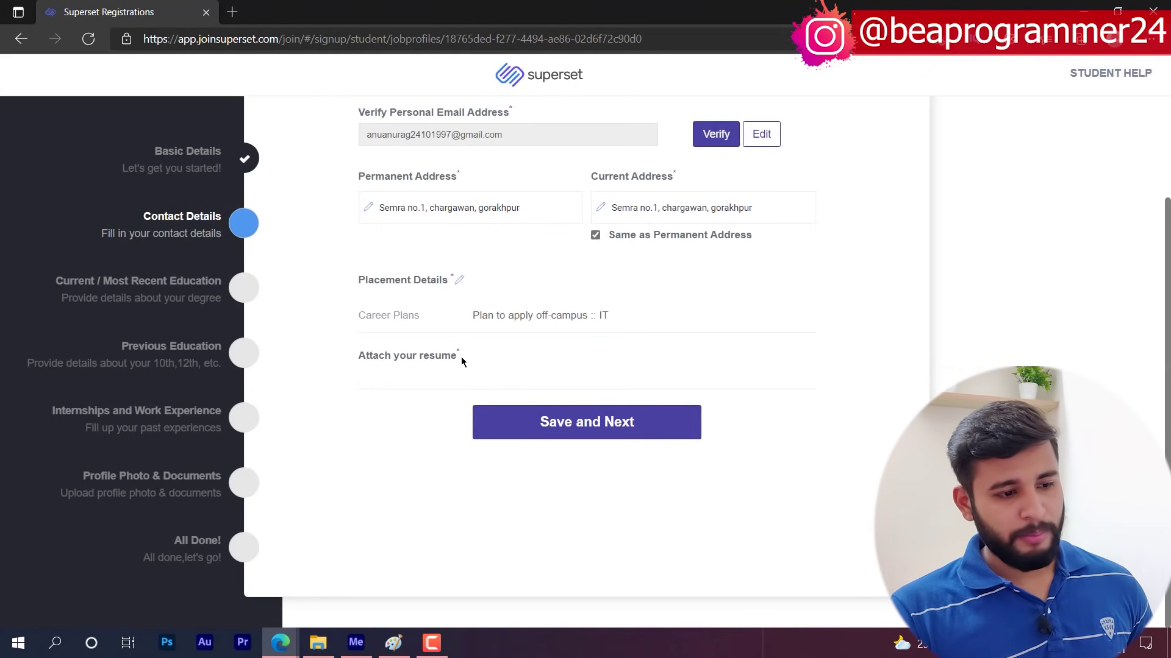
{"action": "left_click", "coordinate": [578, 424]}
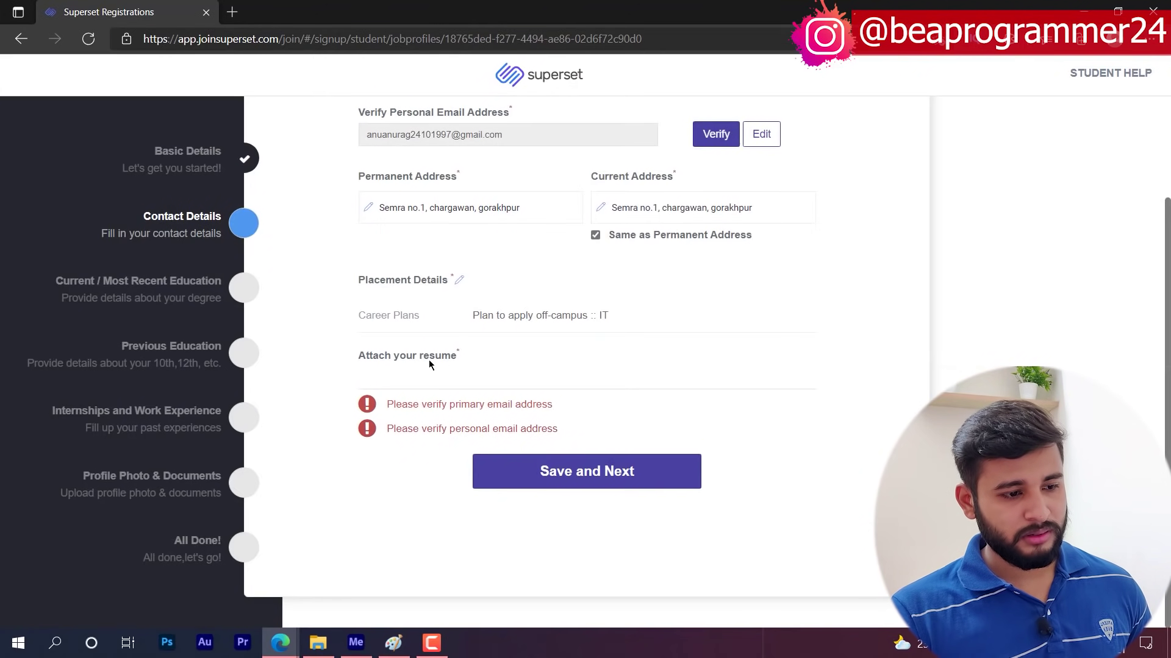
{"action": "scroll", "coordinate": [472, 364], "scroll_direction": "up", "scroll_amount": 2}
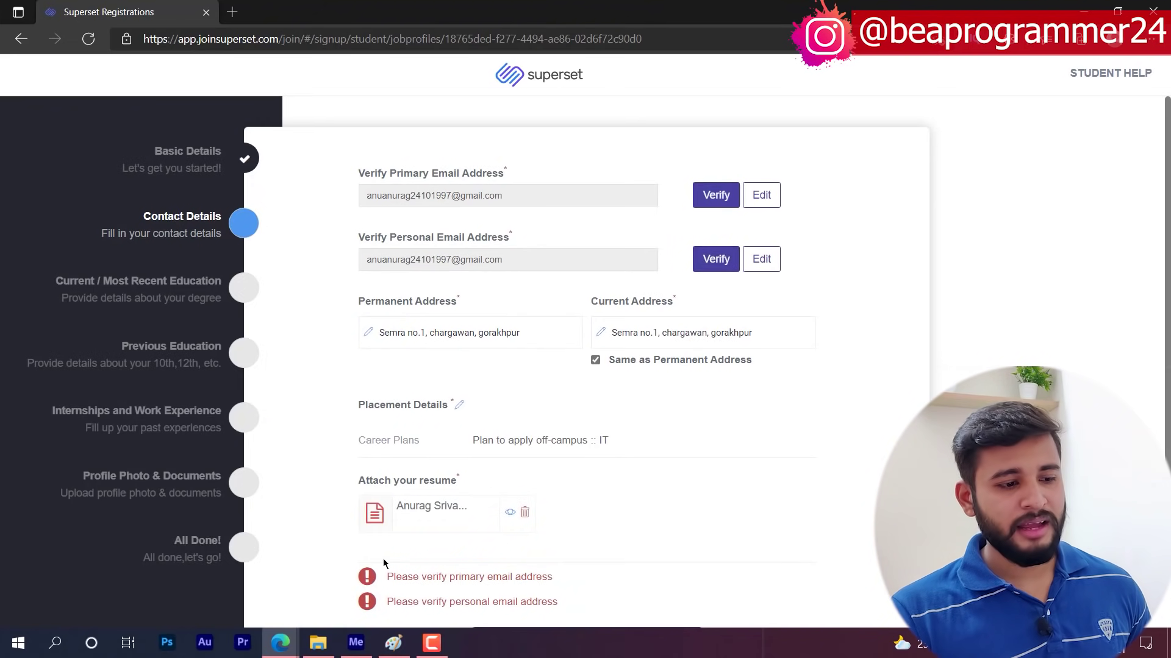
{"action": "scroll", "coordinate": [375, 505], "scroll_direction": "down", "scroll_amount": 1}
{"action": "scroll", "coordinate": [476, 398], "scroll_direction": "up", "scroll_amount": 1}
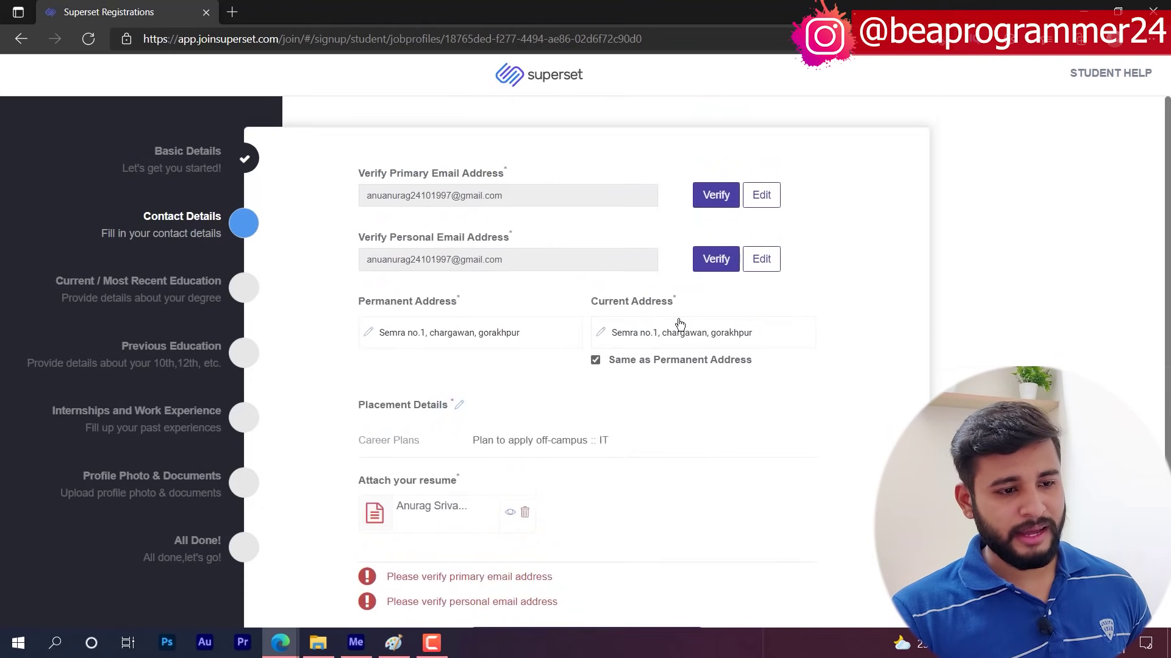
- Request a verification code for the primary email and open the Gmail inbox in a new tab
{"action": "left_click", "coordinate": [716, 195]}
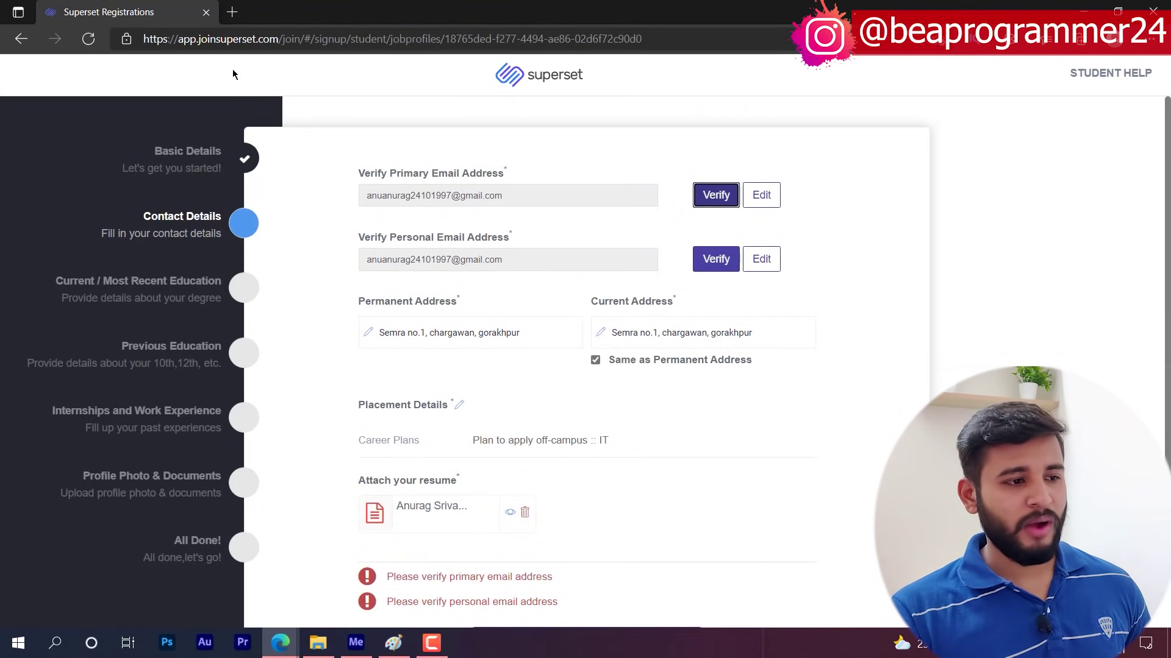
{"action": "left_click", "coordinate": [233, 13]}
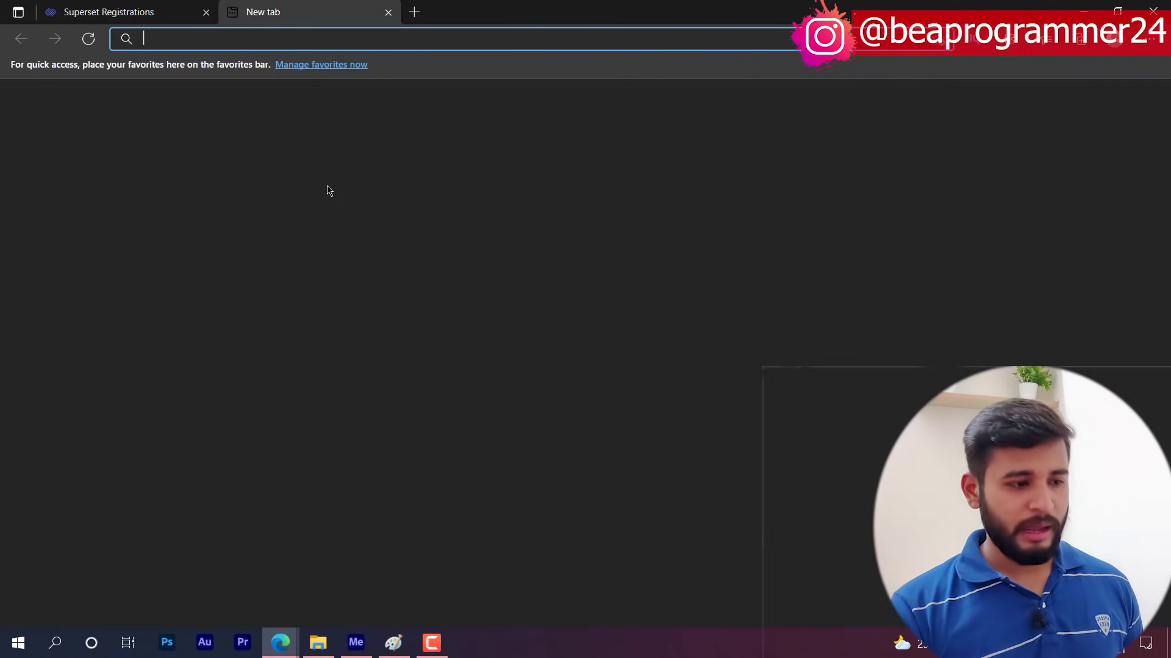
{"action": "type", "text": "gma"}
{"action": "key", "text": "Down"}
{"action": "key", "text": "Down"}
{"action": "key", "text": "Down"}
{"action": "key", "text": "Down"}
{"action": "key", "text": "Down"}
{"action": "key", "text": "Down"}
{"action": "key", "text": "Down"}
{"action": "key", "text": "Down"}
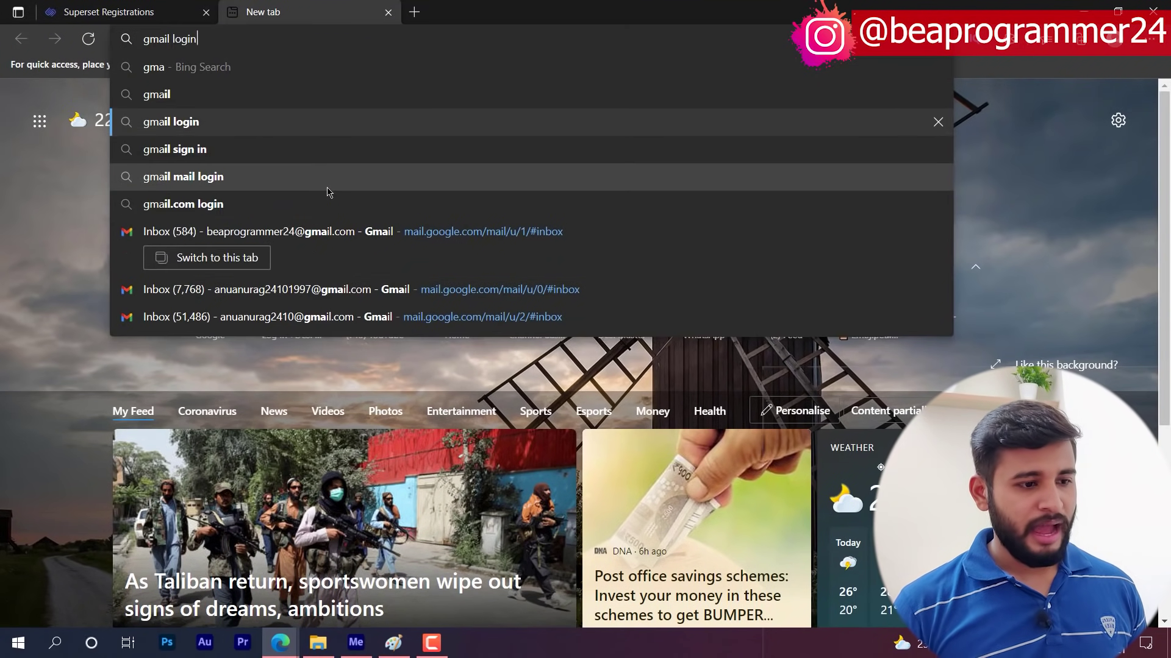
{"action": "key", "text": "Up"}
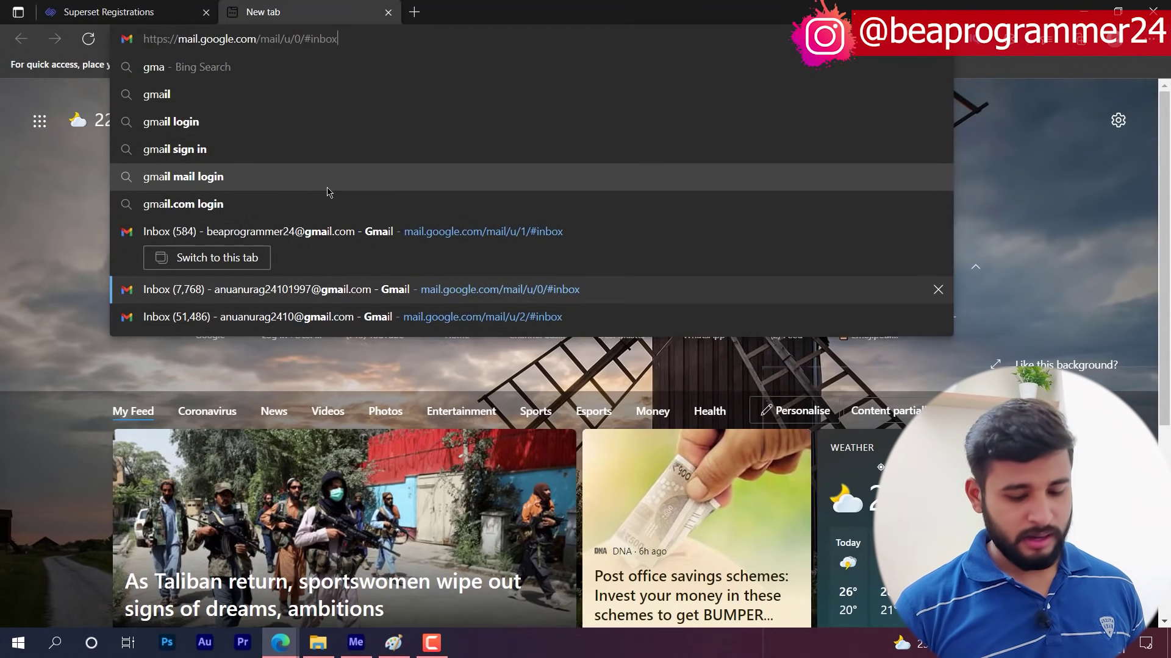
{"action": "key", "text": "Return"}
- Bring up Superset's 'Verify your email on Superset' message showing the one-time code
{"action": "key", "text": "ctrl+shift+Tab"}
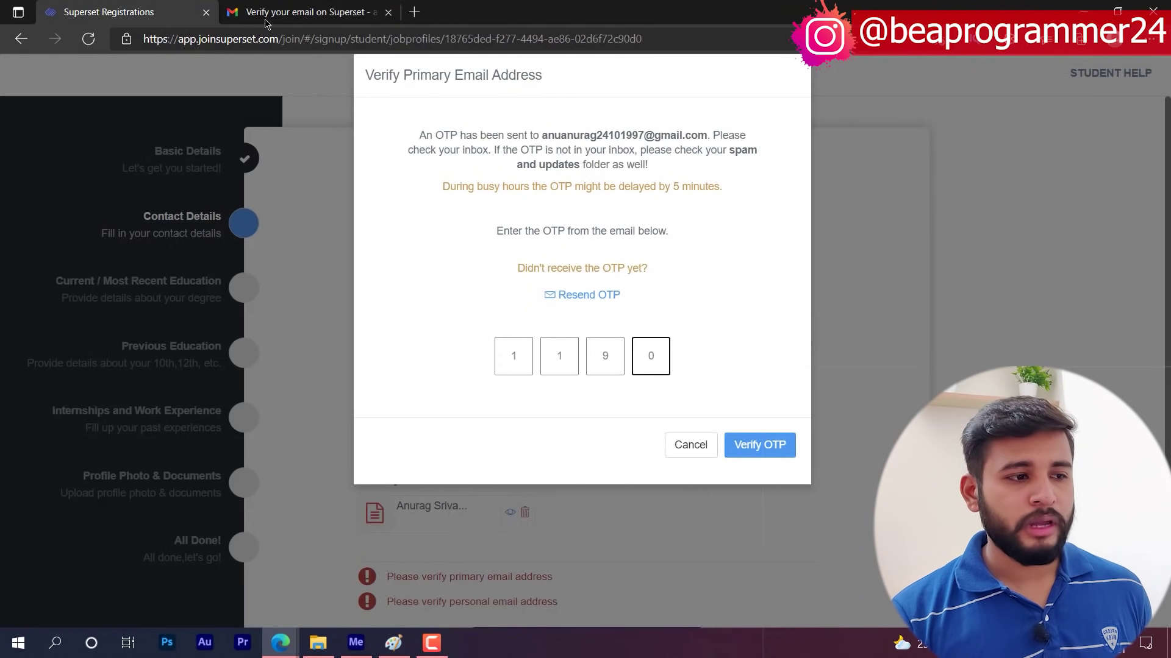
{"action": "left_click", "coordinate": [305, 12]}
{"action": "scroll", "coordinate": [559, 518], "scroll_direction": "down", "scroll_amount": 1}
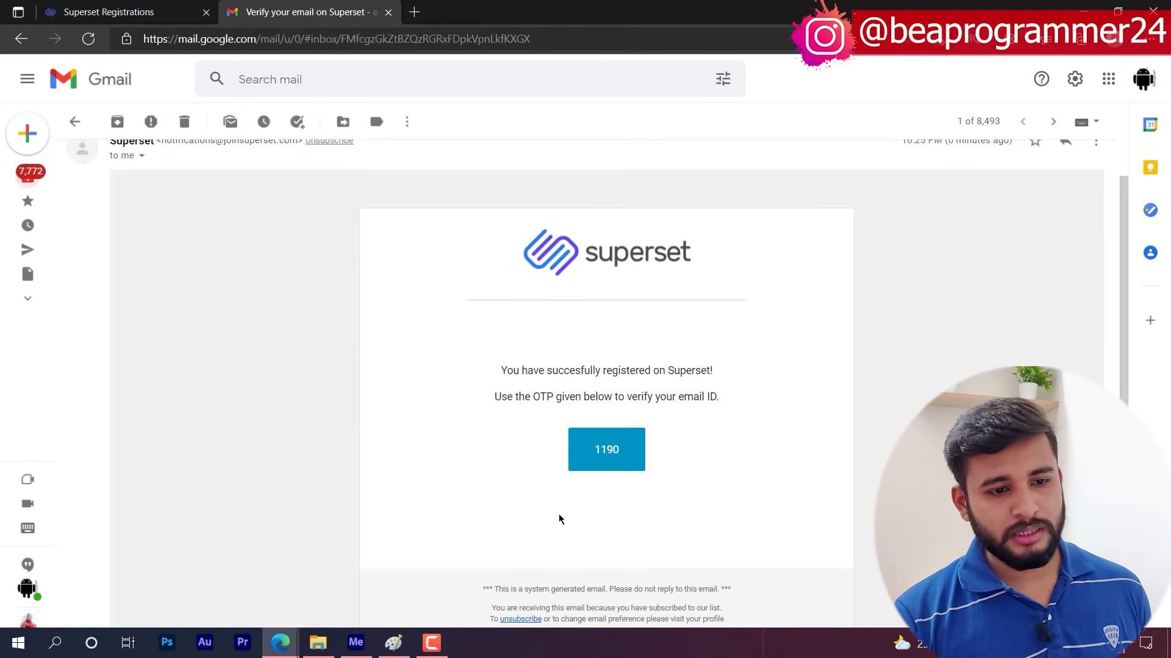
{"action": "scroll", "coordinate": [560, 516], "scroll_direction": "up", "scroll_amount": 1}
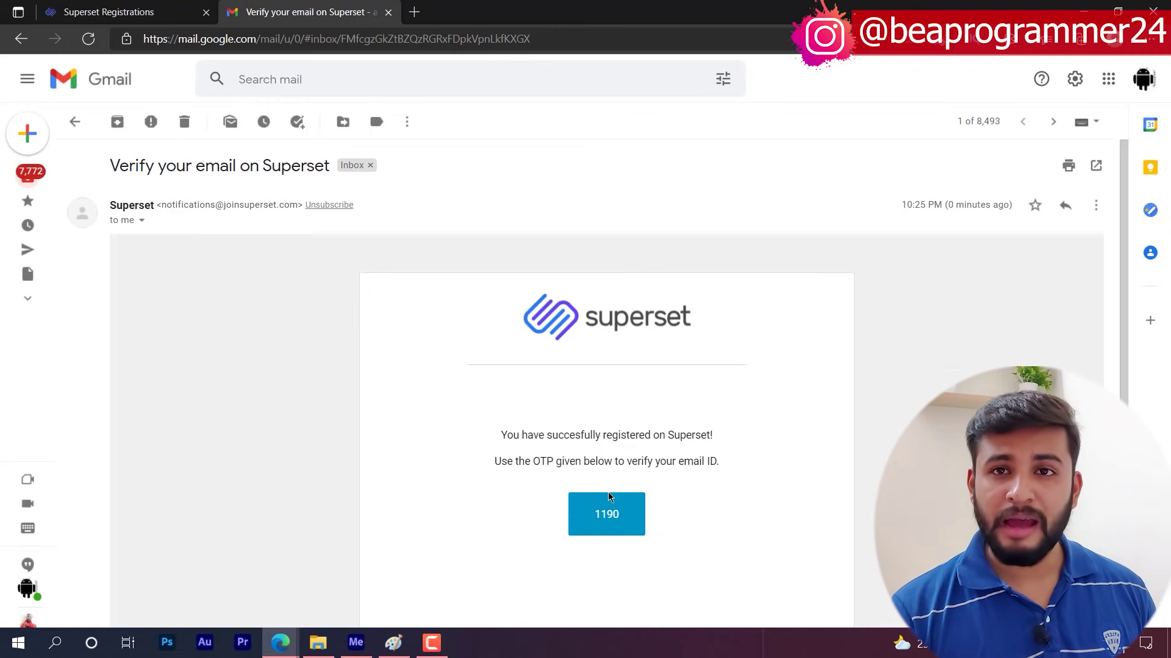
- Submit the one-time code to verify the email, then save Contact Details and continue to Education
{"action": "left_click", "coordinate": [122, 12]}
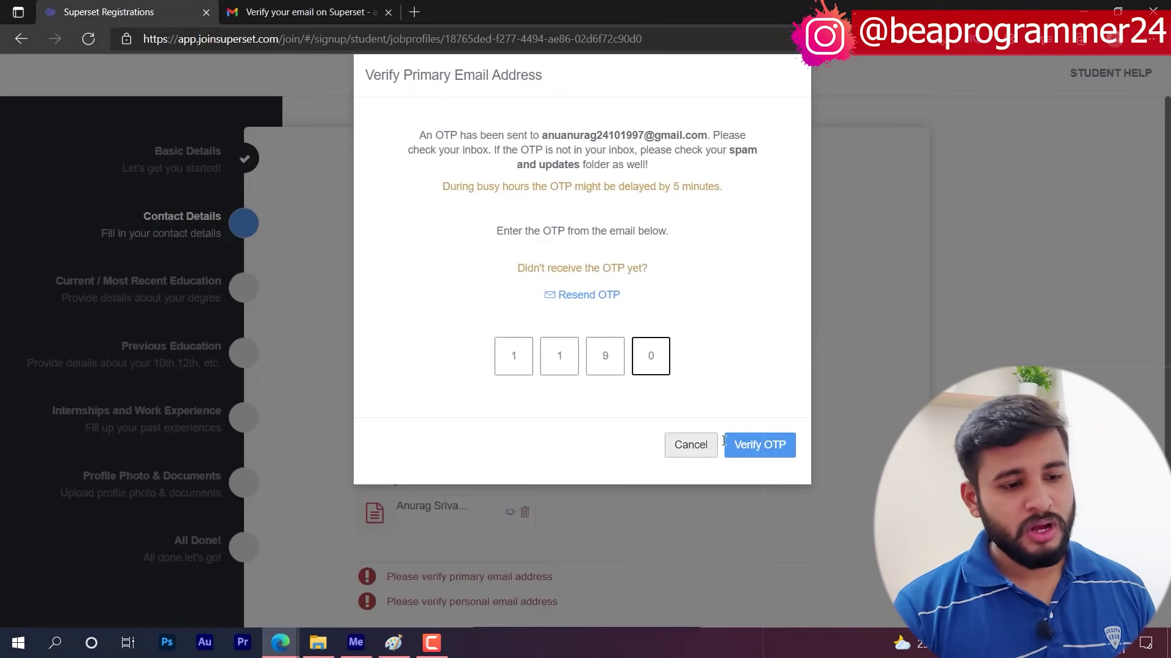
{"action": "left_click", "coordinate": [784, 448]}
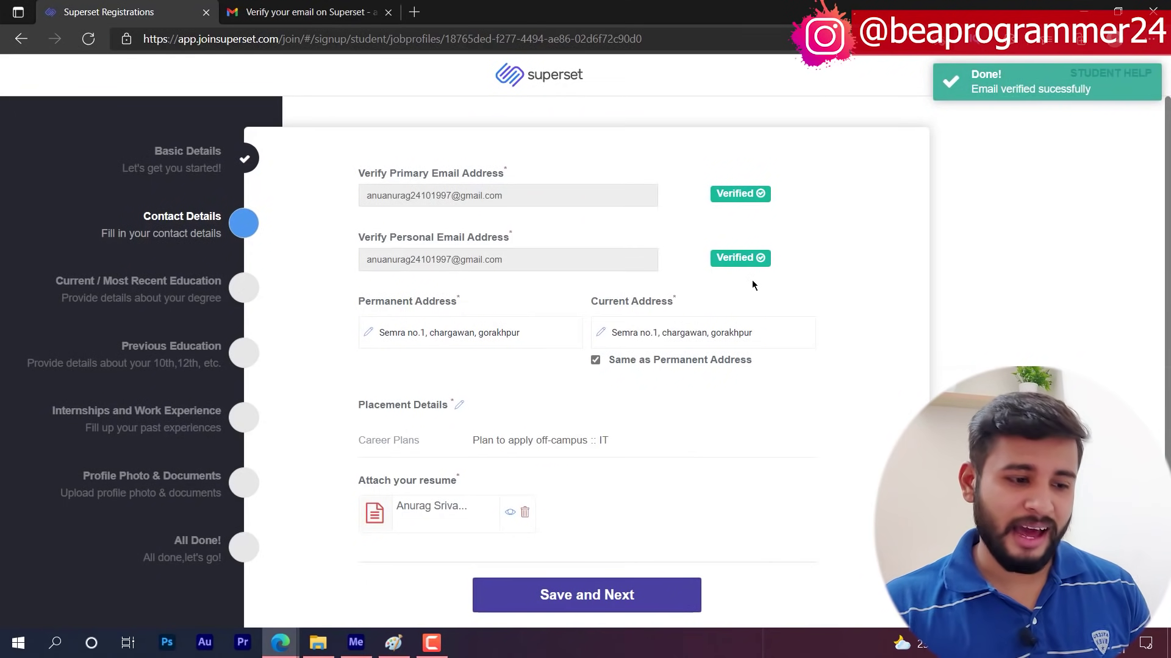
{"action": "left_click", "coordinate": [567, 584]}
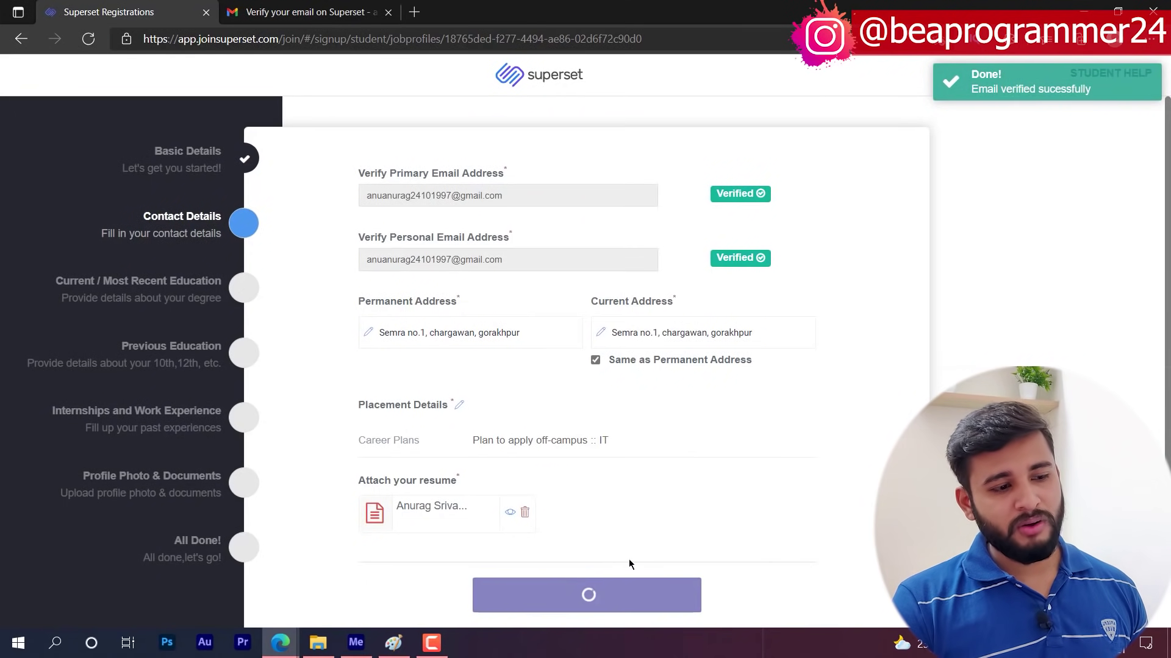